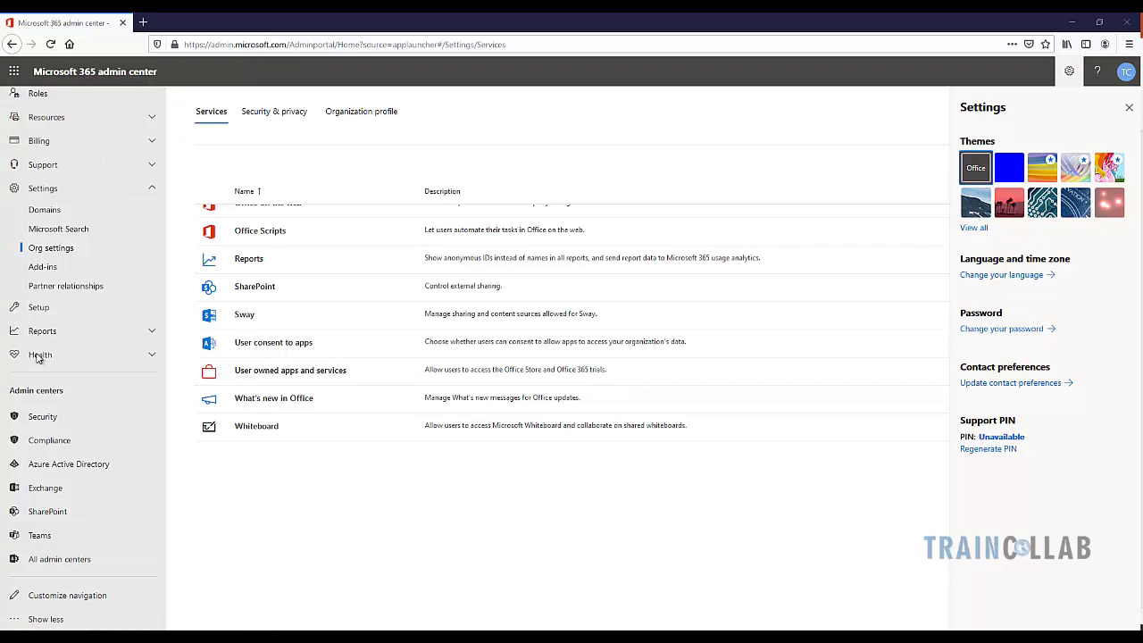
Open the Microsoft Teams admin center from the Admin centers list
left_click(36, 535)
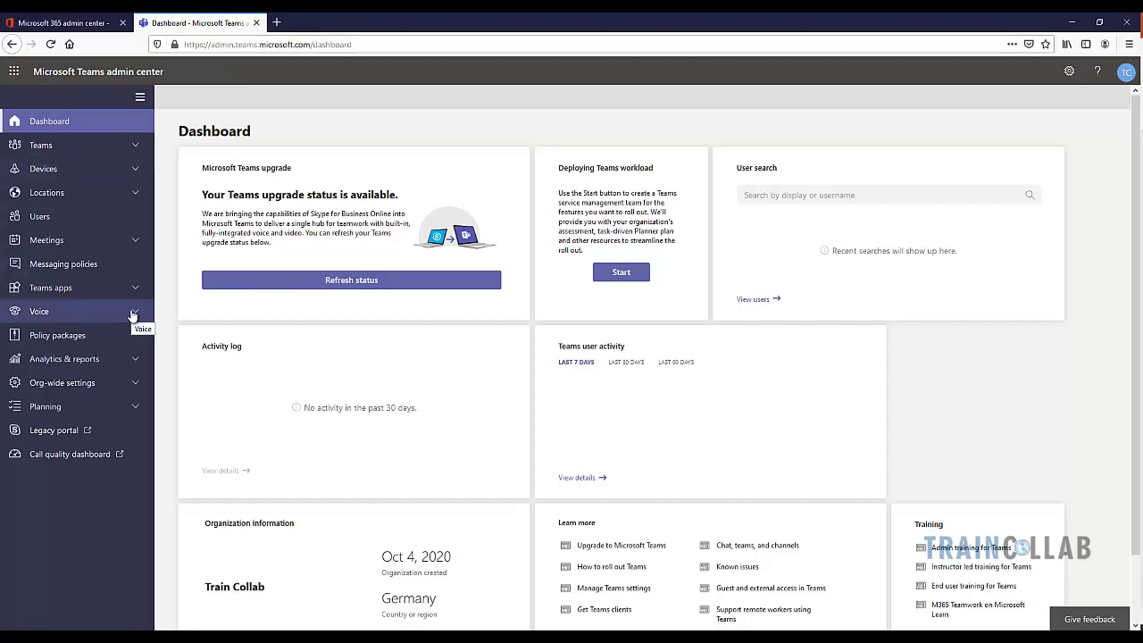
Open the Global (Org-wide default) policy under Voice > Calling policies
left_click(132, 315)
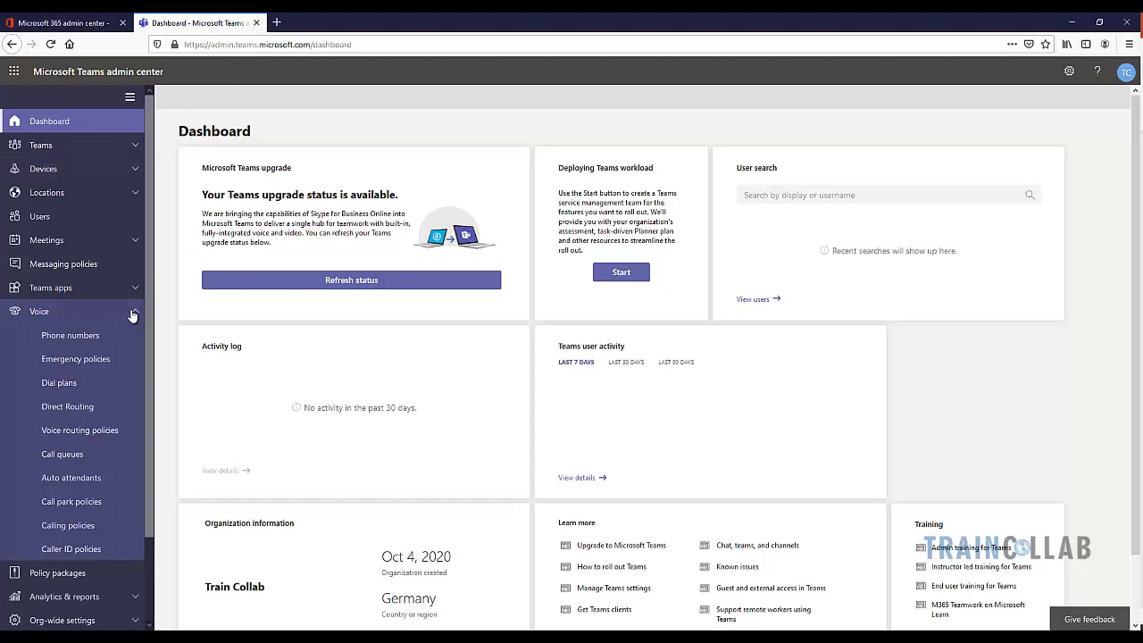
left_click(64, 526)
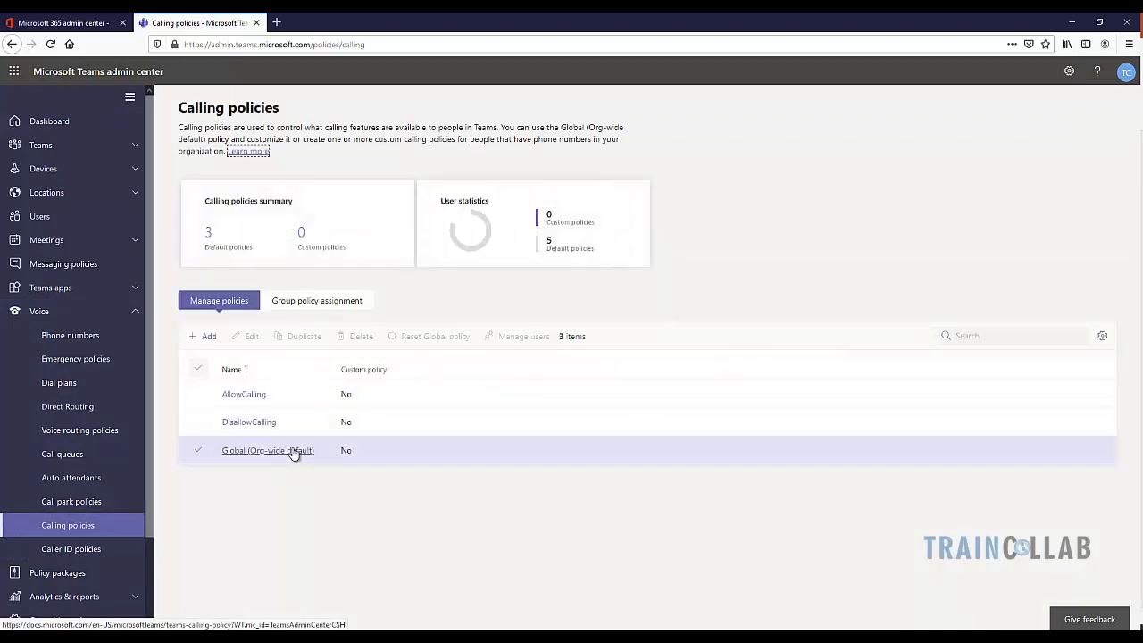
left_click(288, 454)
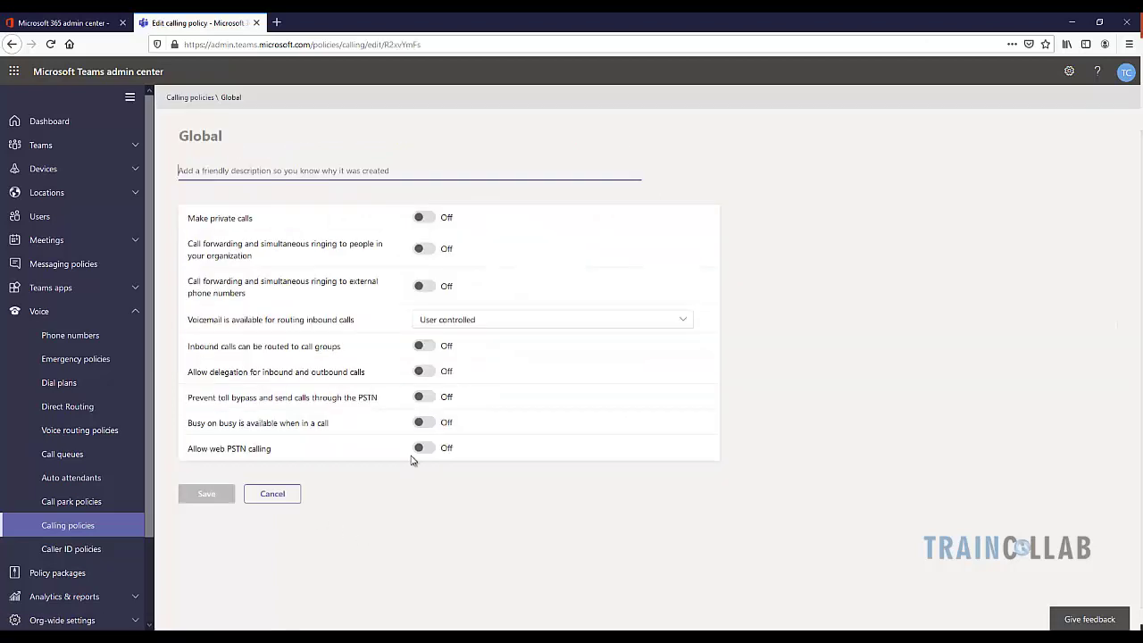
Toggle private calling, call forwarding and call group routing on and back off
left_click(421, 217)
left_click(423, 248)
left_click(435, 287)
left_click(423, 217)
left_click(423, 248)
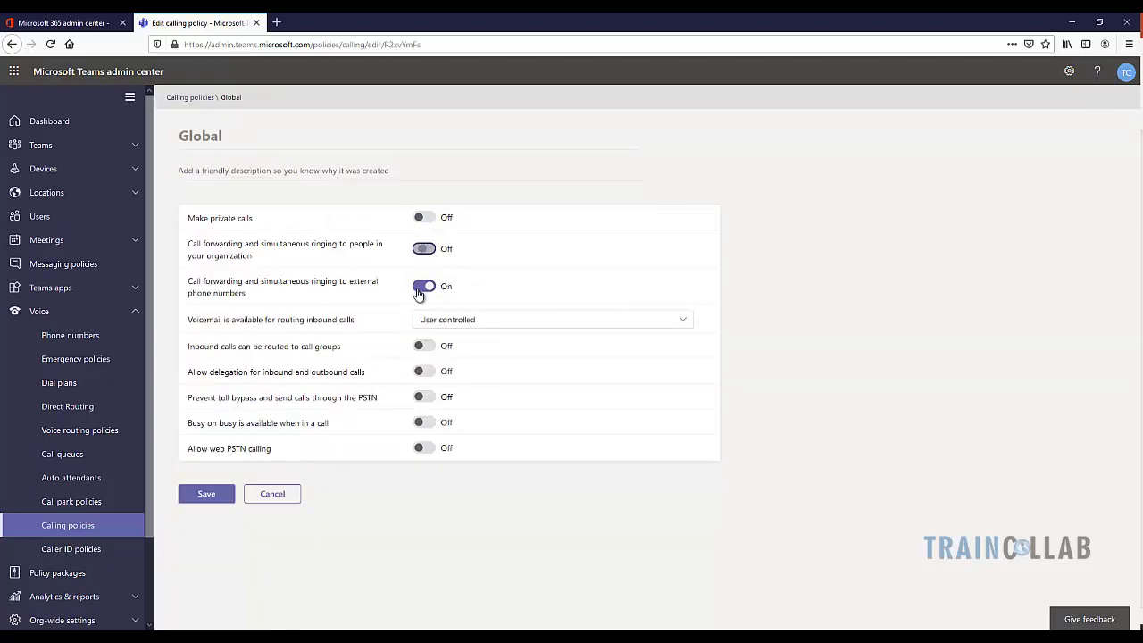
left_click(421, 286)
left_click(423, 345)
left_click(423, 345)
Try delegation, toll bypass, busy on busy and web PSTN calling, then cancel without saving
left_click(425, 372)
left_click(425, 371)
left_click(427, 397)
left_click(435, 425)
left_click(434, 449)
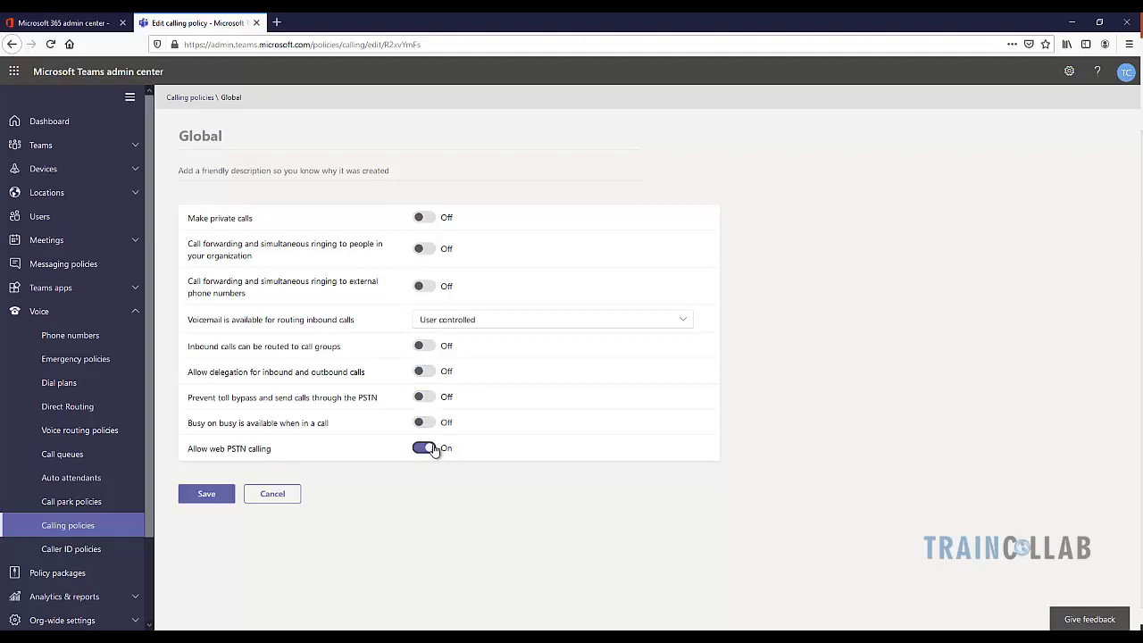
left_click(427, 449)
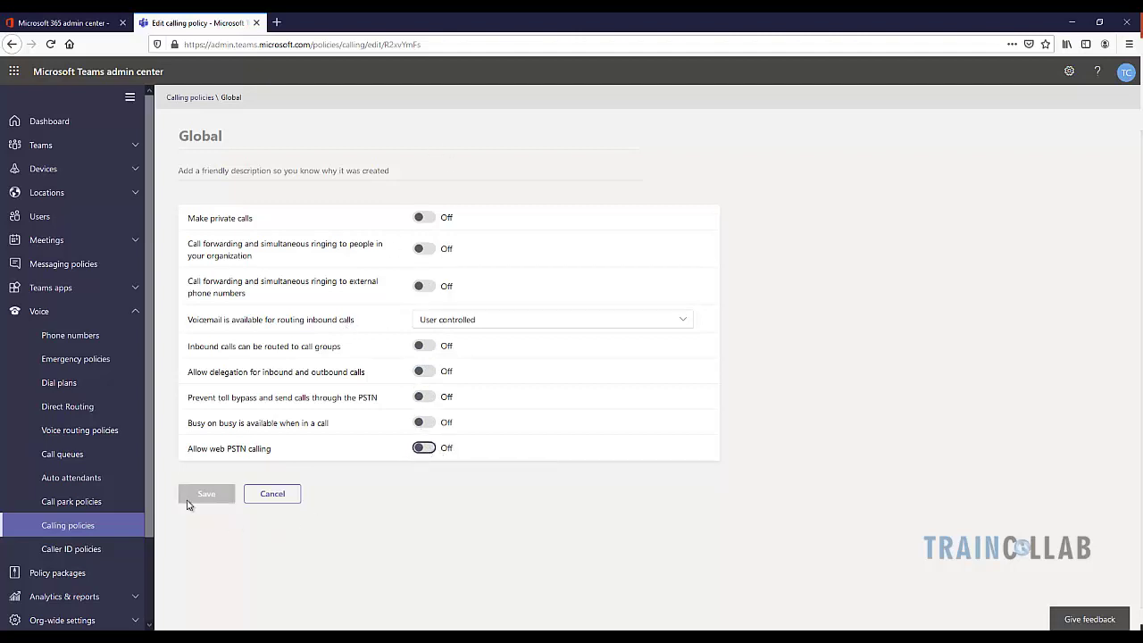
left_click(273, 494)
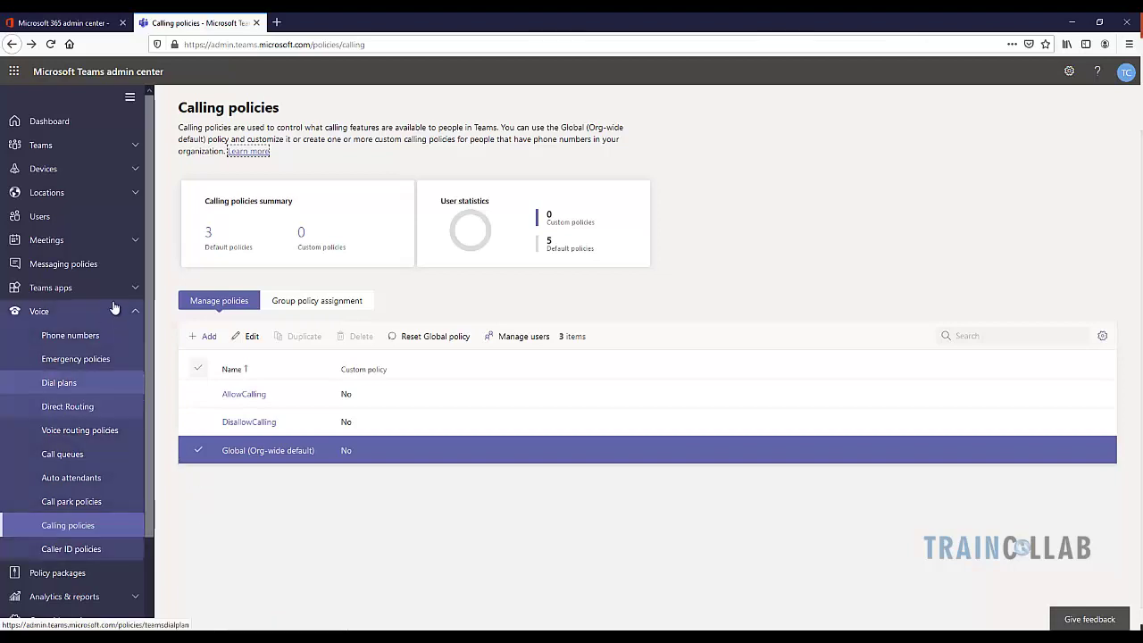
Open the Global (Org-wide default) policy under Meetings > Meeting policies
left_click(82, 239)
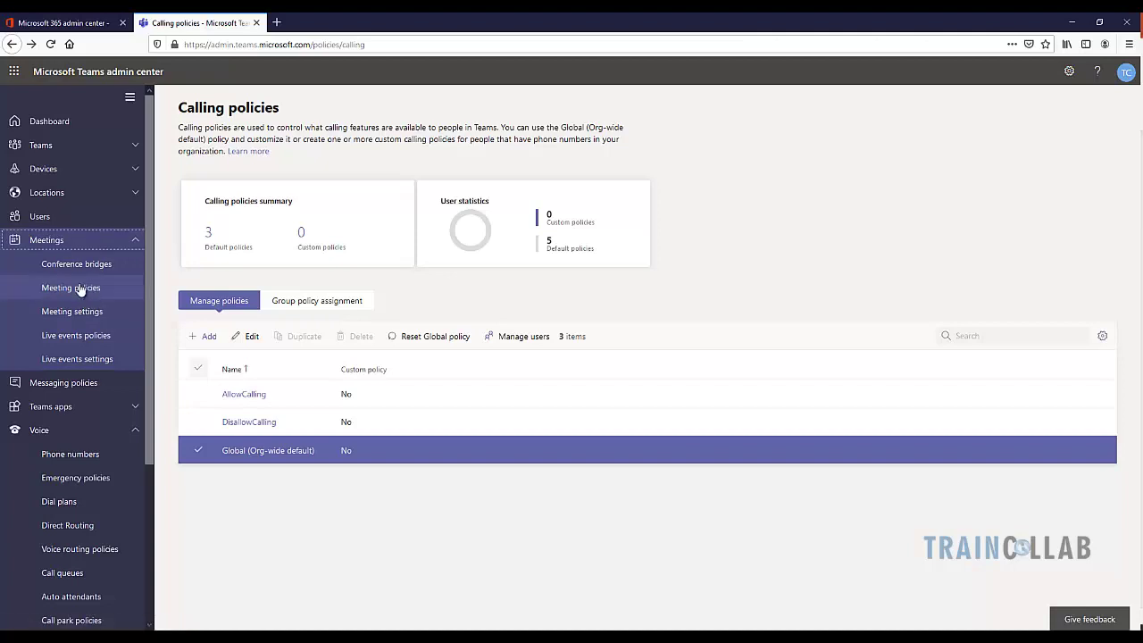
left_click(84, 288)
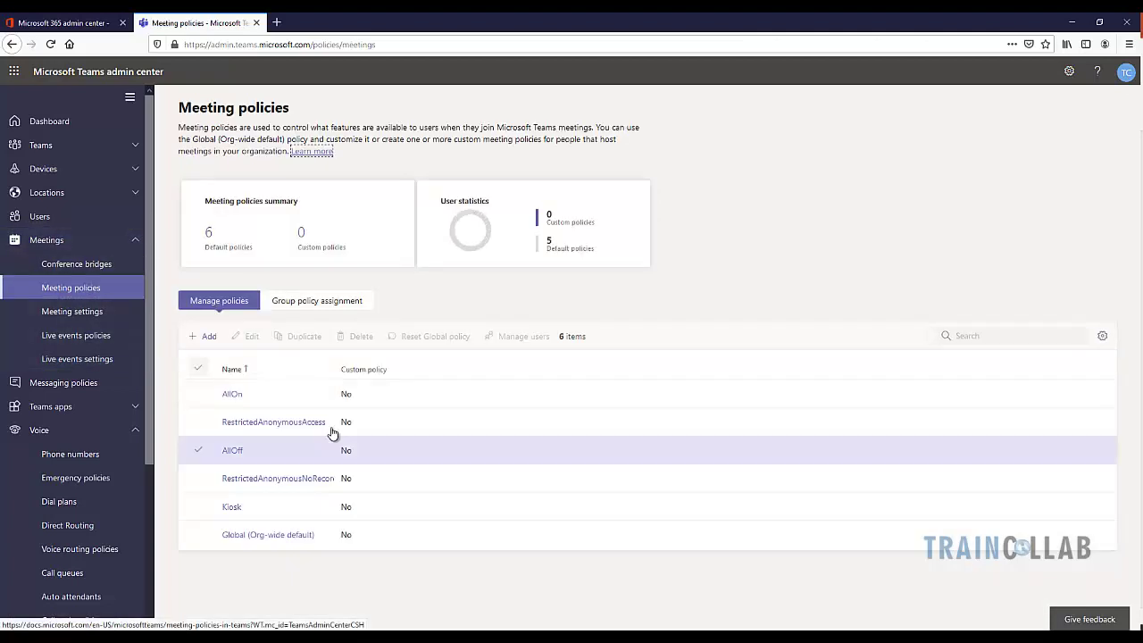
left_click(302, 540)
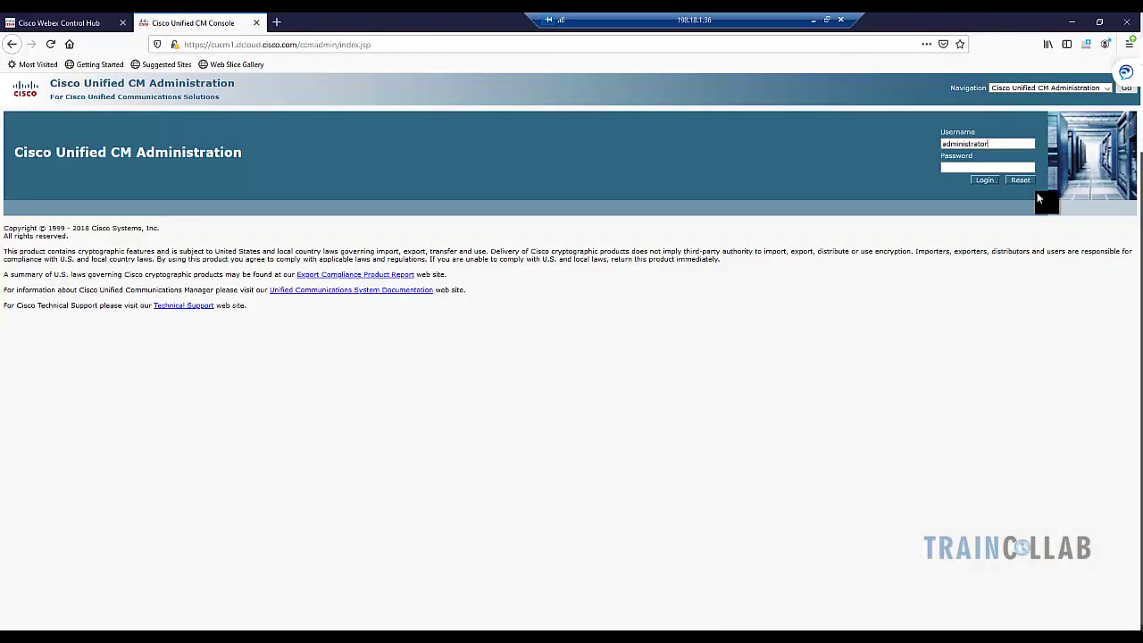
Submit the admin password, then strip j_security_check from the error URL to reload the login page
left_click(964, 166)
key("Return")
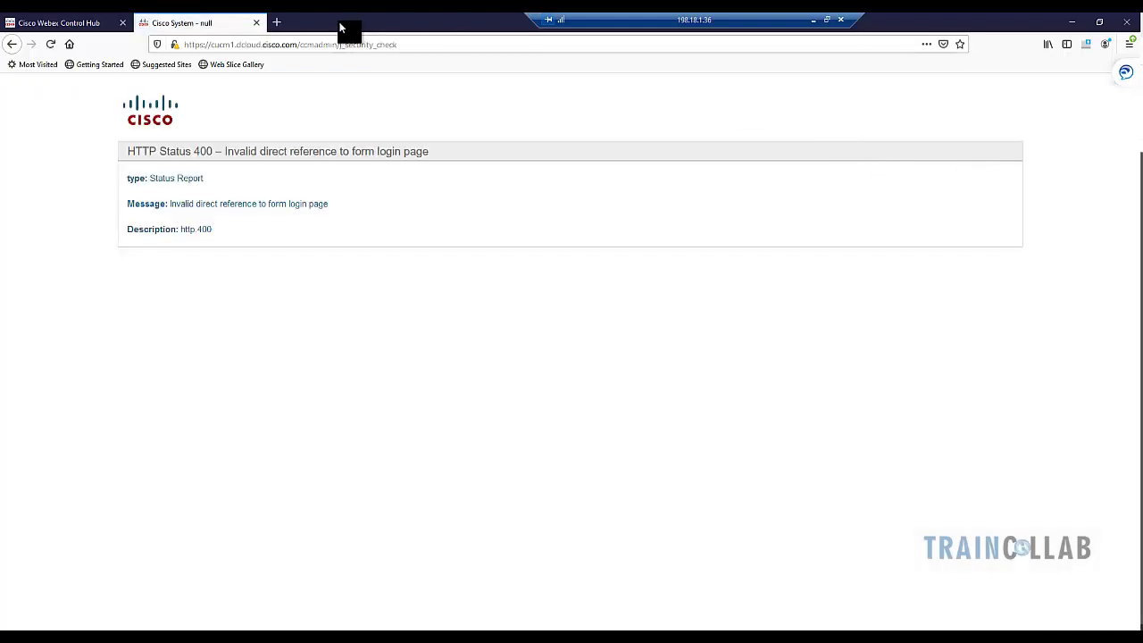
left_click(454, 55)
key("shift+End")
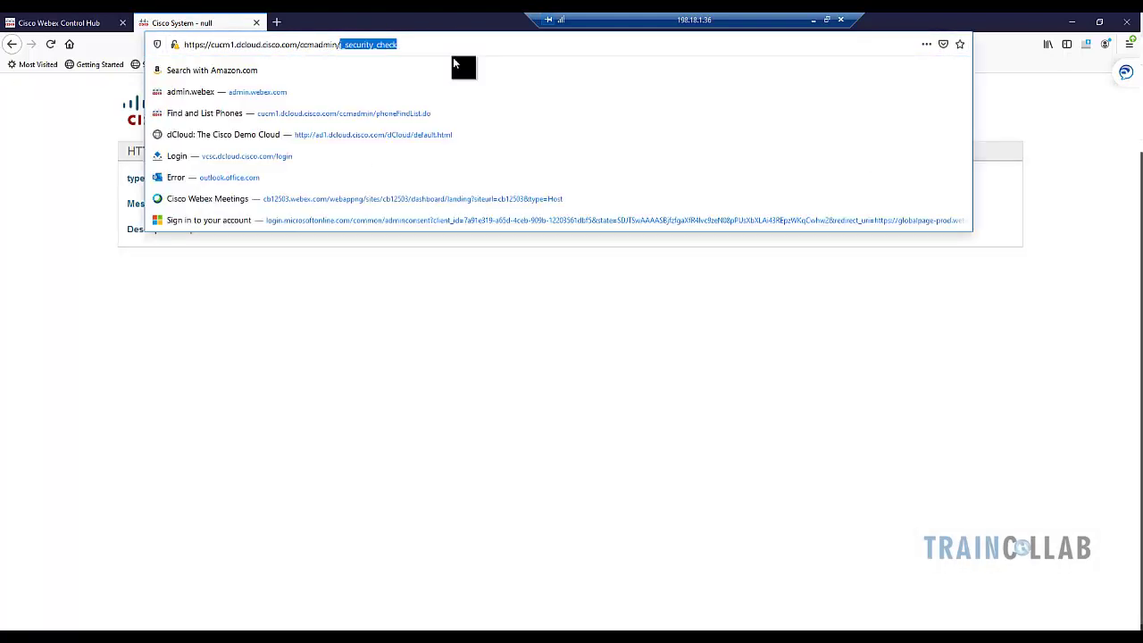
key("BackSpace")
key("Return")
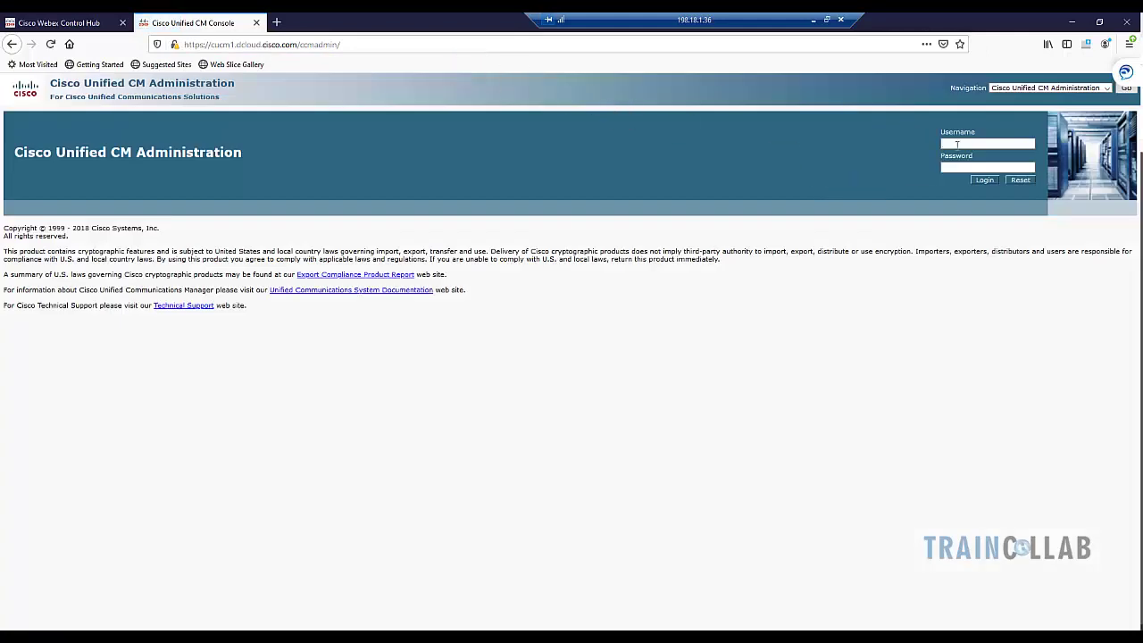
Log in as administrator with the password and trim the URL to reach the home page
left_click(961, 142)
type("administrator")
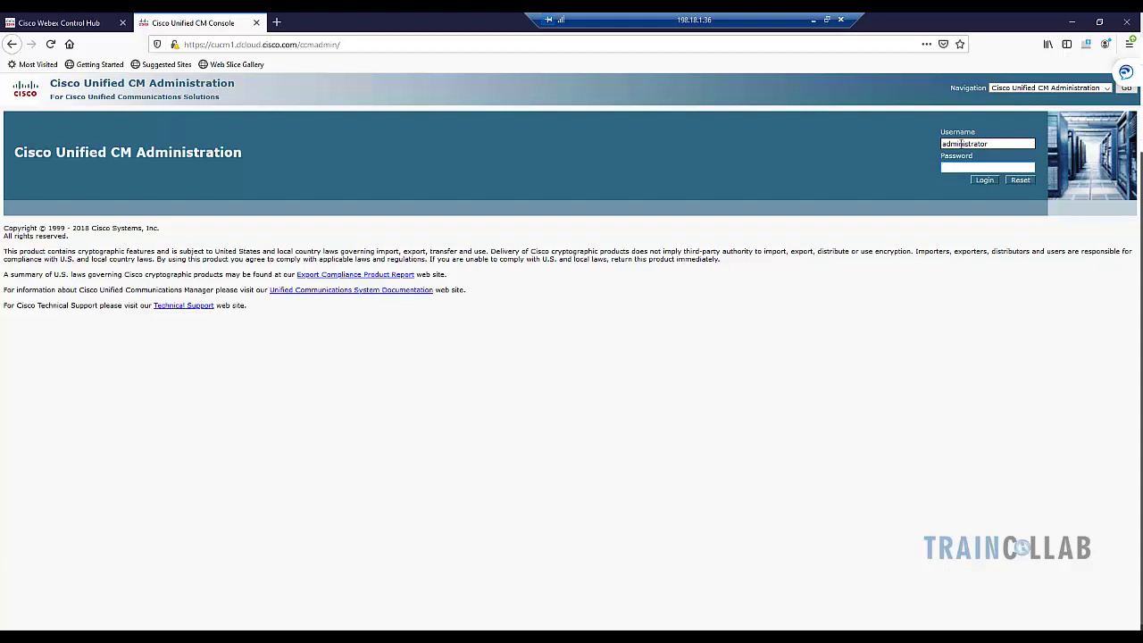
key("Return")
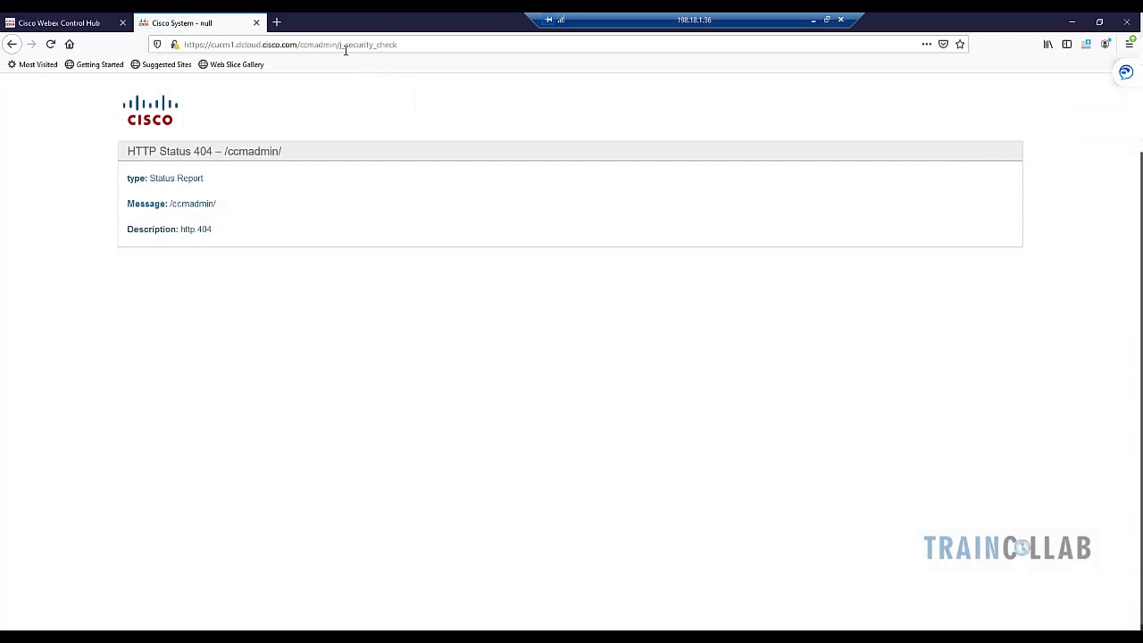
double_click(345, 47)
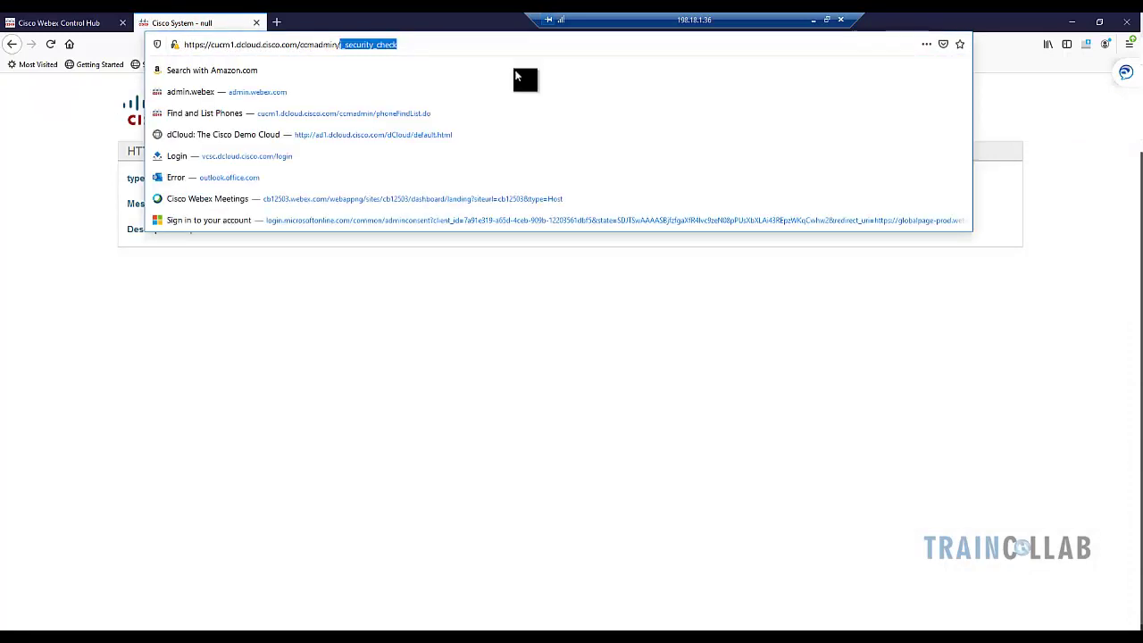
key("BackSpace")
key("Return")
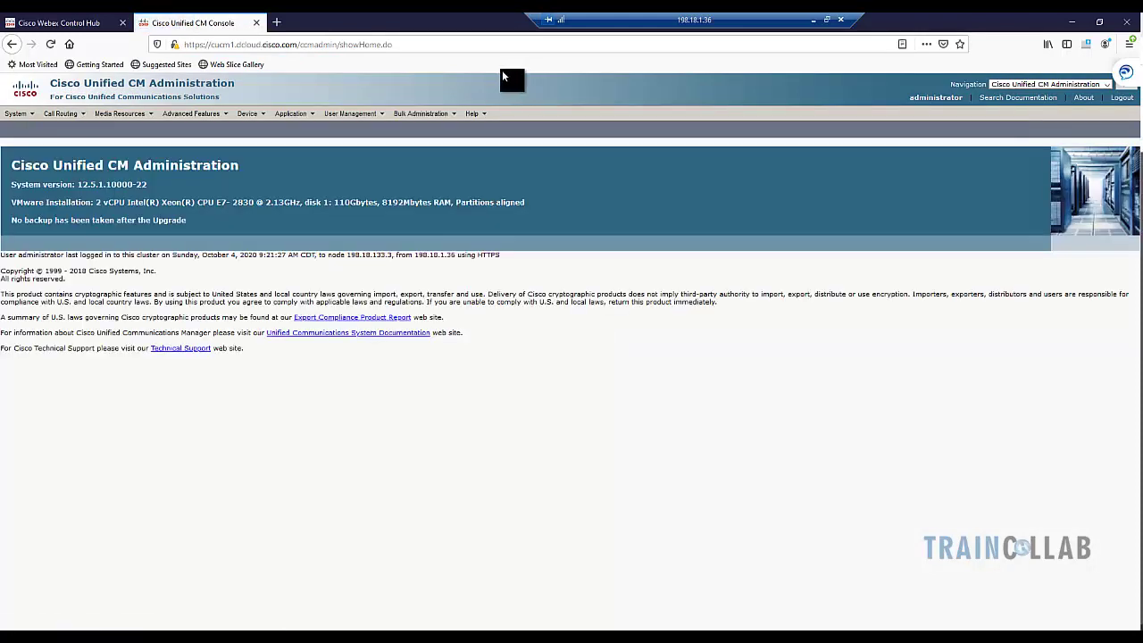
Find phones whose device name contains the user's ID and open line 6016 on their Jabber phone
left_click(347, 116)
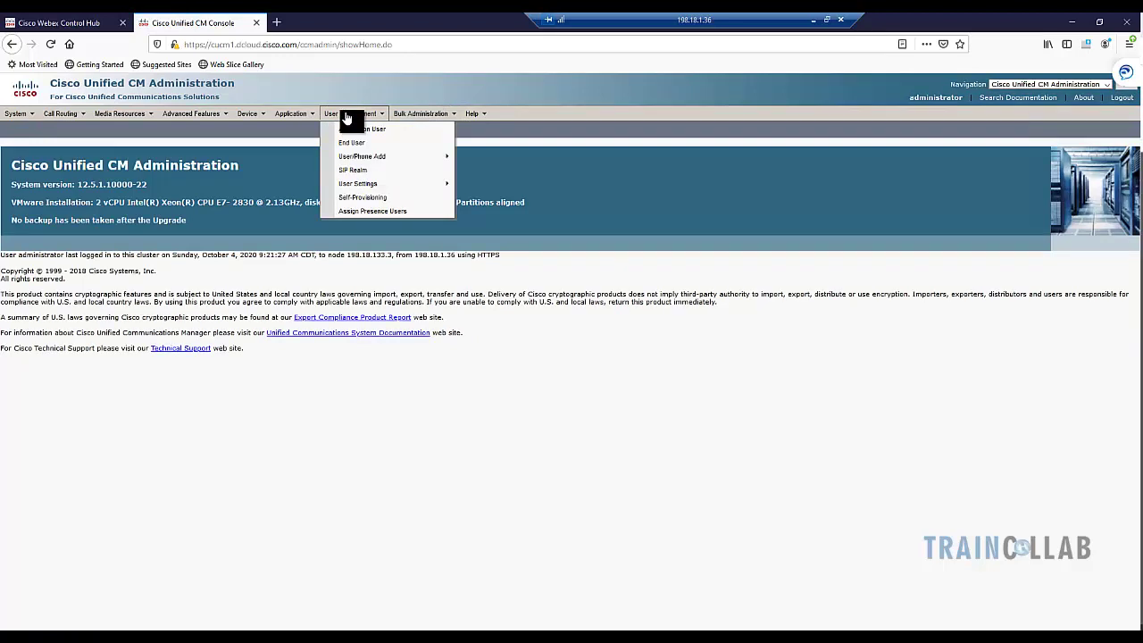
left_click(249, 114)
left_click(261, 170)
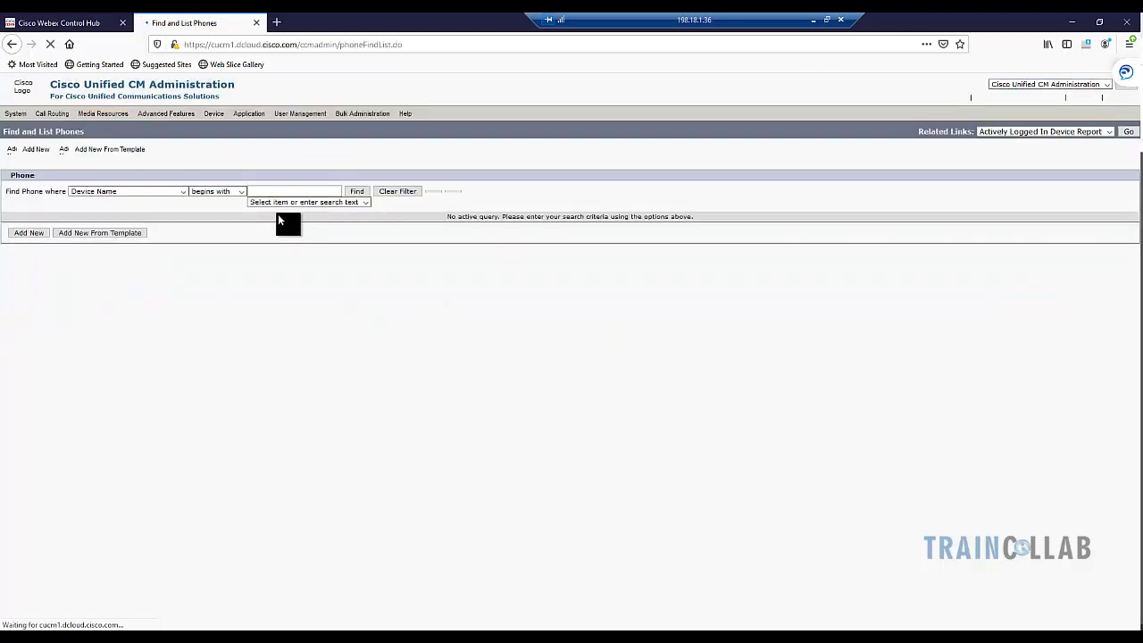
left_click(166, 196)
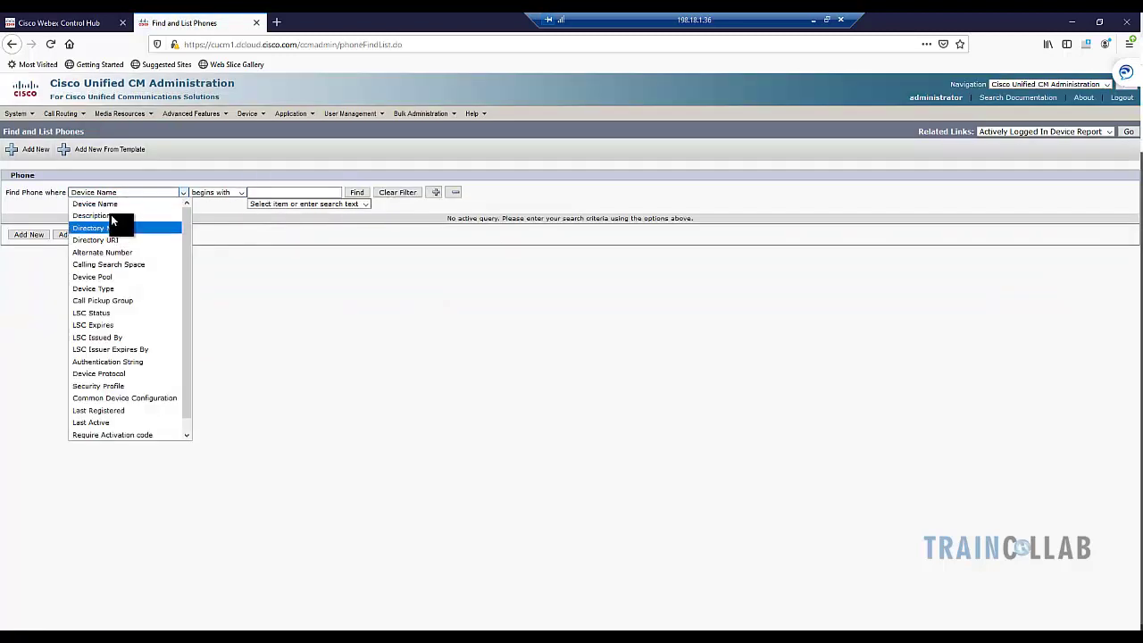
left_click(215, 193)
left_click(210, 215)
left_click(272, 193)
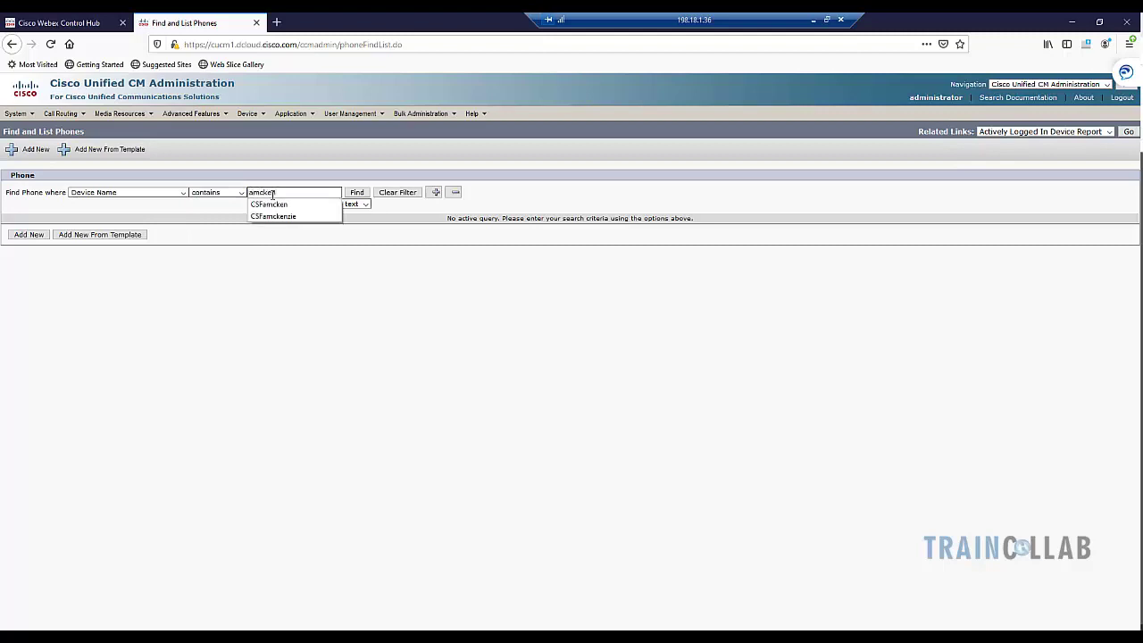
key("Return")
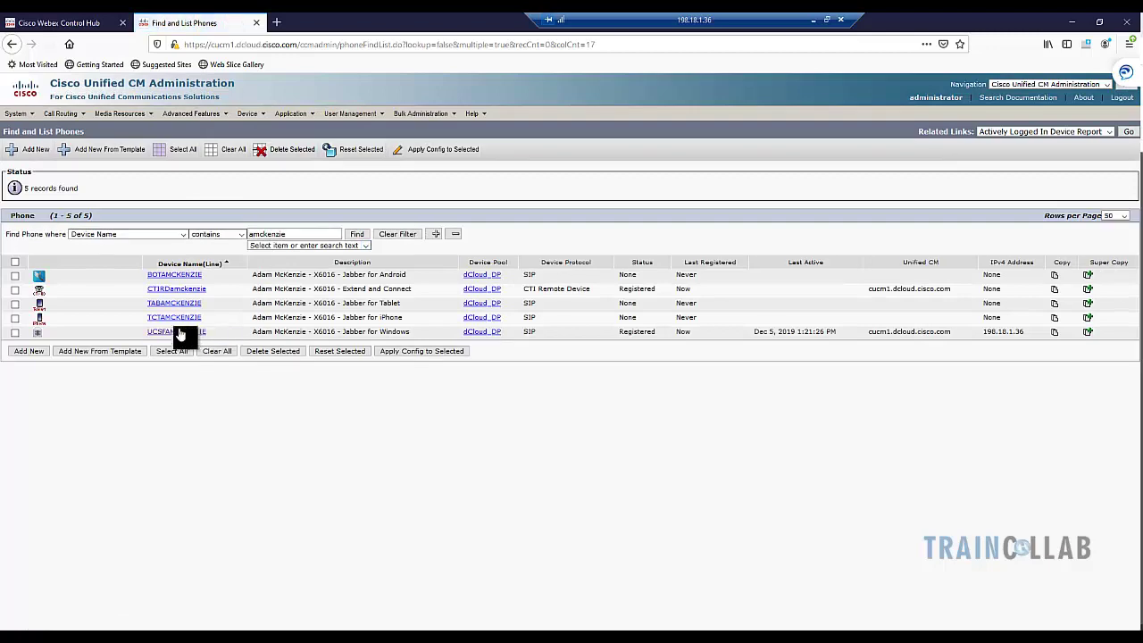
left_click(176, 332)
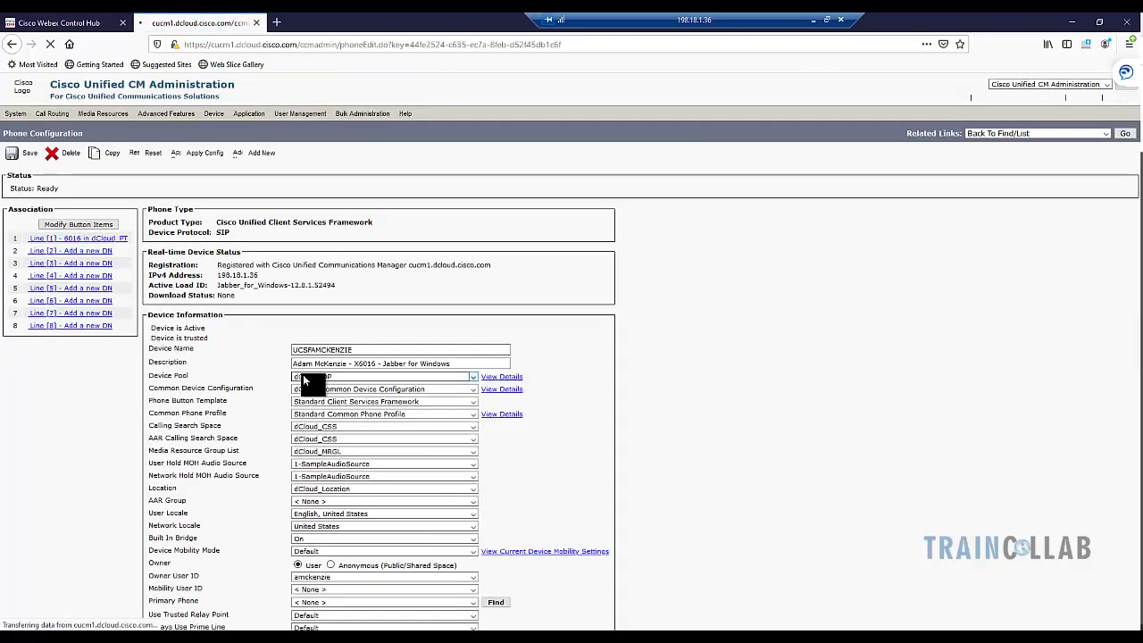
left_click(94, 245)
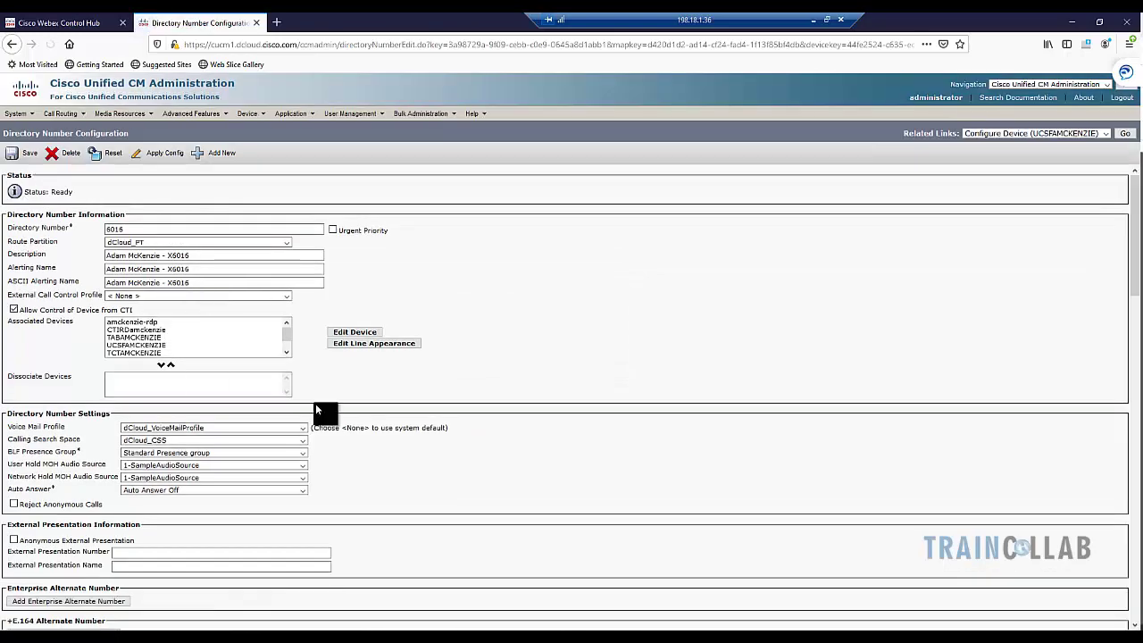
scroll(429, 486, "down", 5)
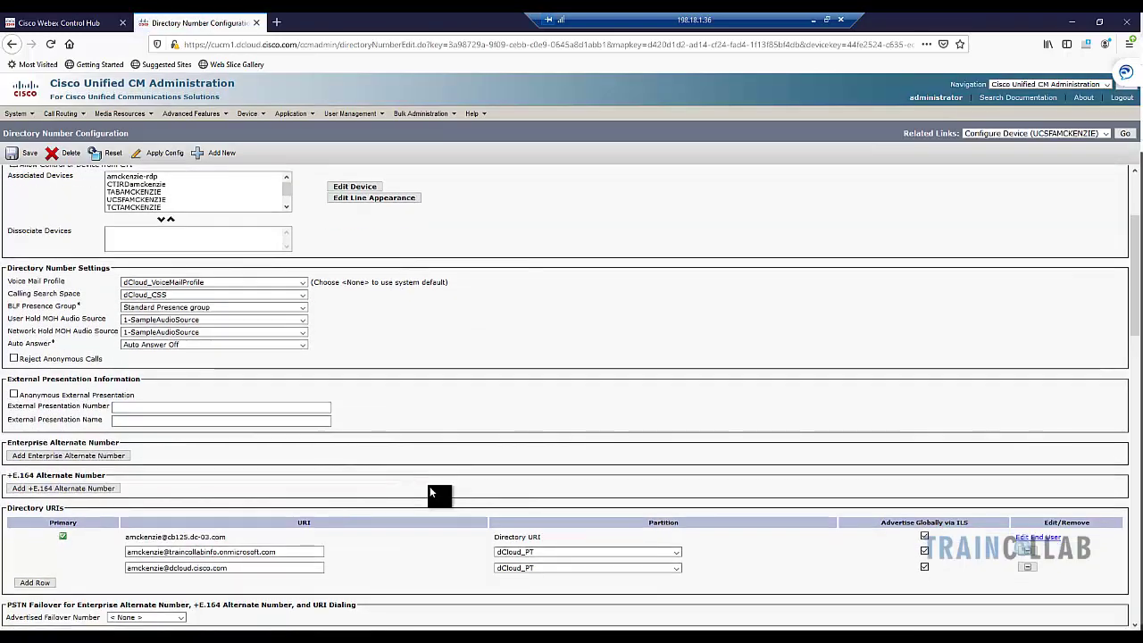
left_click(167, 465)
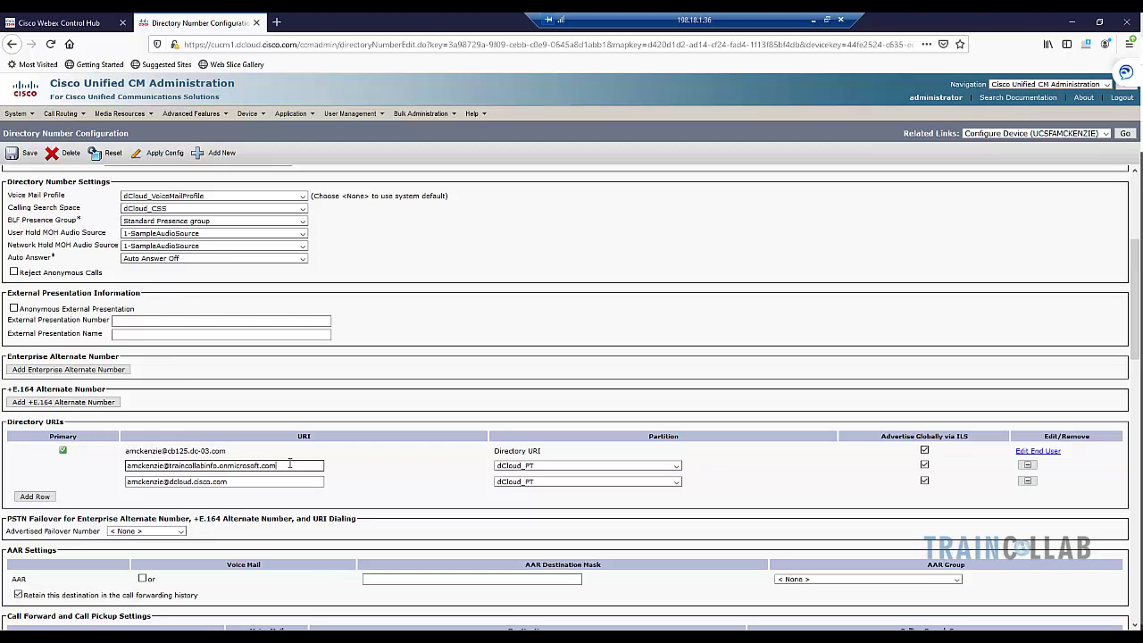
key("shift+Left")
key("shift+Left")
key("shift+Left")
key("shift+Left")
key("shift+Left")
key("shift+Left")
key("shift+Left")
key("shift+Left")
key("shift+Left")
key("shift+Left")
key("shift+Left")
key("shift+Left")
key("shift+Left")
key("shift+Left")
key("shift+Left")
key("shift+Left")
key("shift+Left")
key("shift+Left")
key("shift+Left")
key("shift+Left")
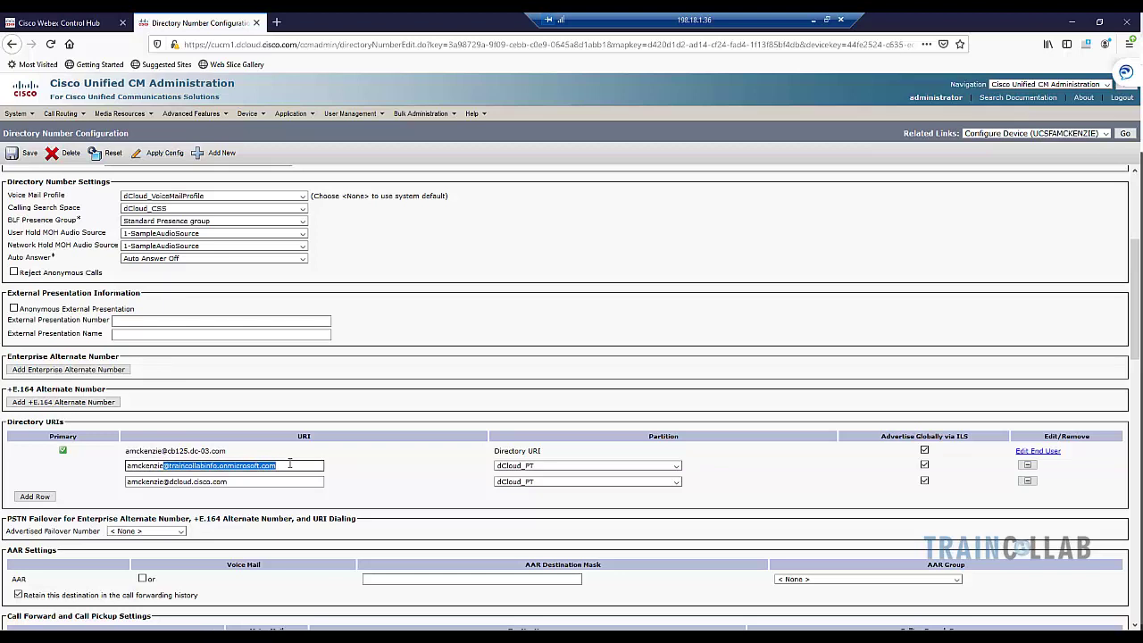
key("shift+Right")
left_click(289, 464)
key("shift+Left")
key("shift+Left")
key("shift+Left")
key("shift+Left")
key("shift+Left")
key("shift+Left")
key("shift+Left")
key("shift+Left")
key("shift+Left")
key("shift+Left")
key("shift+Left")
key("shift+Left")
key("shift+Left")
key("shift+Left")
key("shift+Left")
key("shift+Left")
key("shift+Left")
key("shift+Left")
key("shift+Left")
key("shift+Left")
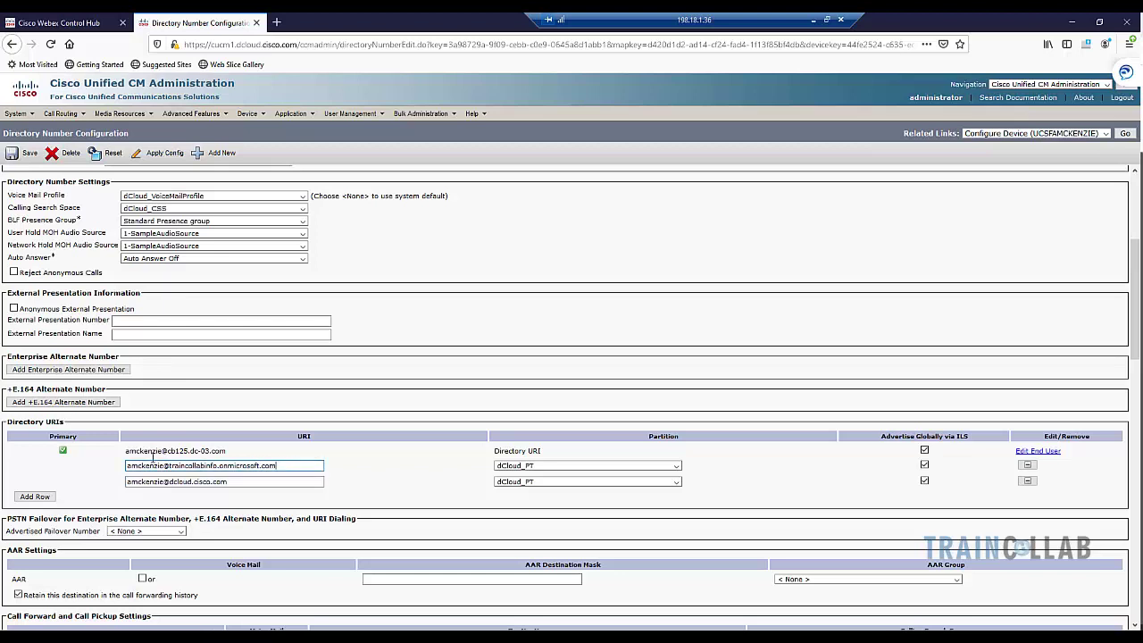
key("shift+Right")
key("shift+Right")
key("shift+Right")
key("shift+Right")
key("shift+Left")
key("shift+Left")
key("shift+Left")
key("shift+Left")
key("shift+Left")
key("shift+Left")
key("shift+Left")
key("shift+Left")
key("shift+Left")
key("shift+Left")
key("shift+Right")
key("shift+Right")
key("shift+Right")
key("shift+Right")
key("shift+Right")
key("shift+Right")
key("shift+Right")
key("shift+Right")
key("shift+Right")
key("shift+Right")
key("shift+Right")
key("shift+Right")
key("shift+Right")
key("shift+Right")
key("shift+Right")
key("shift+Left")
key("shift+Left")
key("shift+Left")
key("shift+Left")
key("shift+Left")
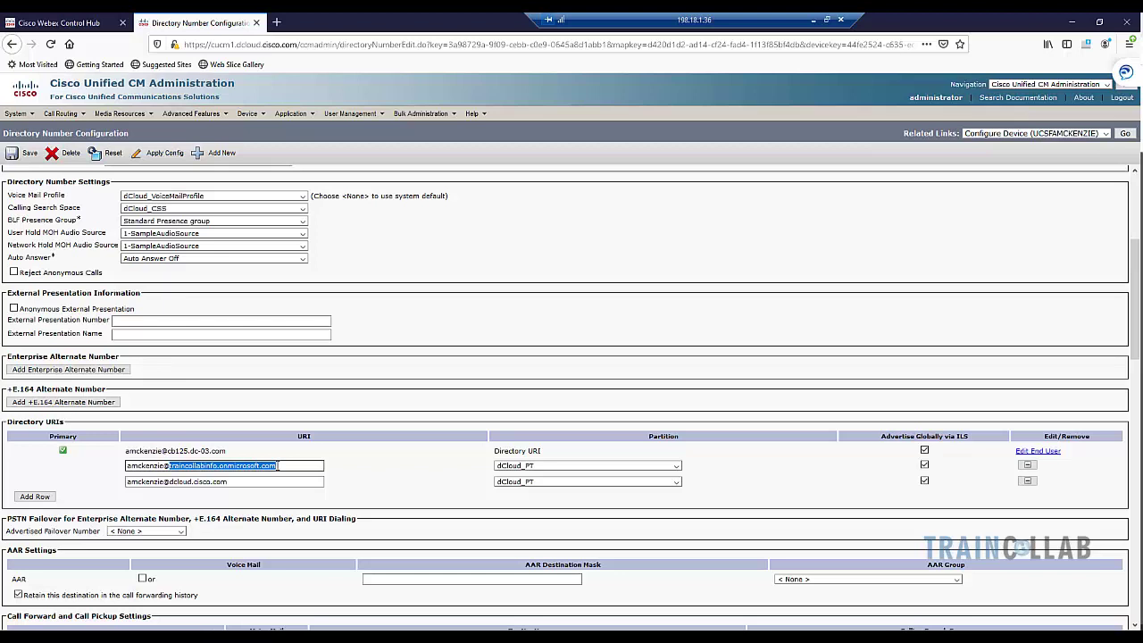
Save line 6016 with its onmicrosoft.com directory URI and confirm Apply Config
left_click(282, 463)
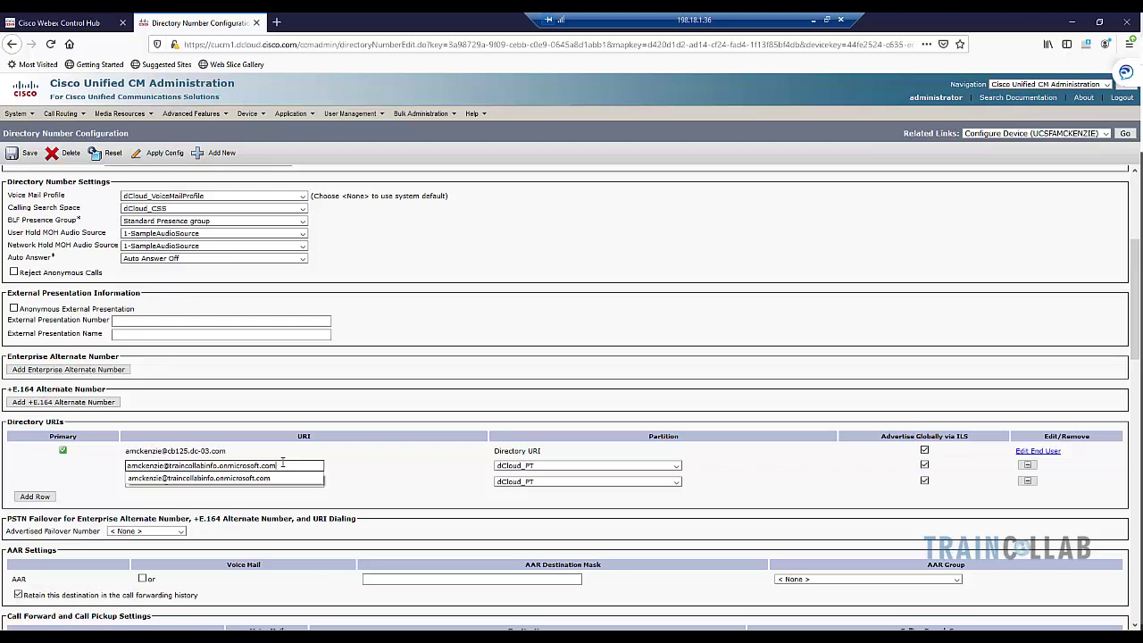
left_click(349, 464)
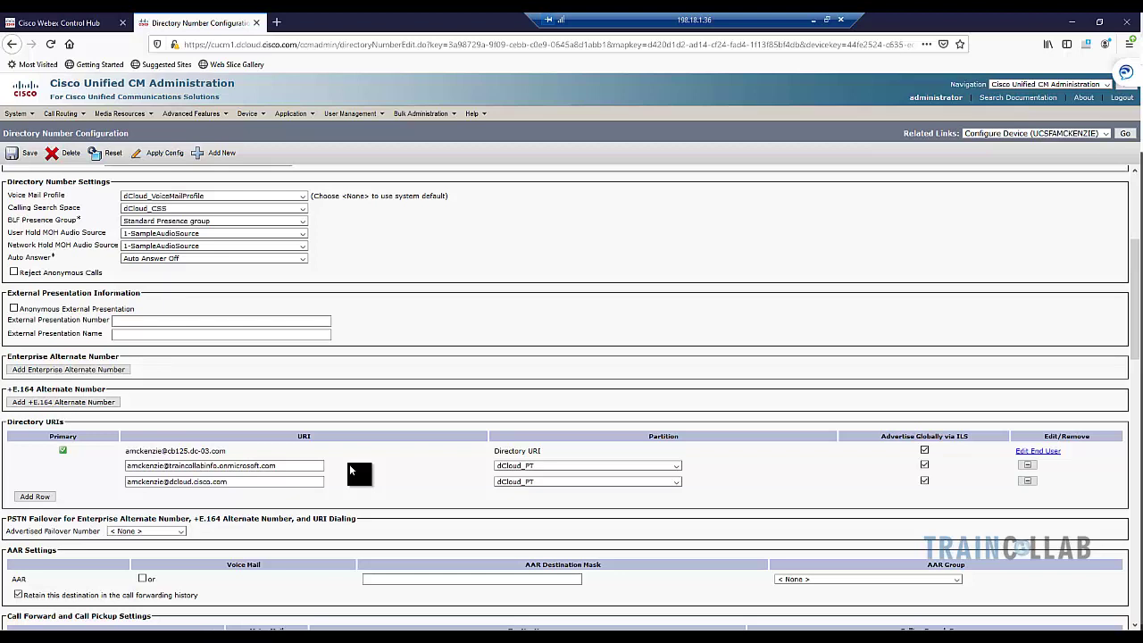
left_click(27, 153)
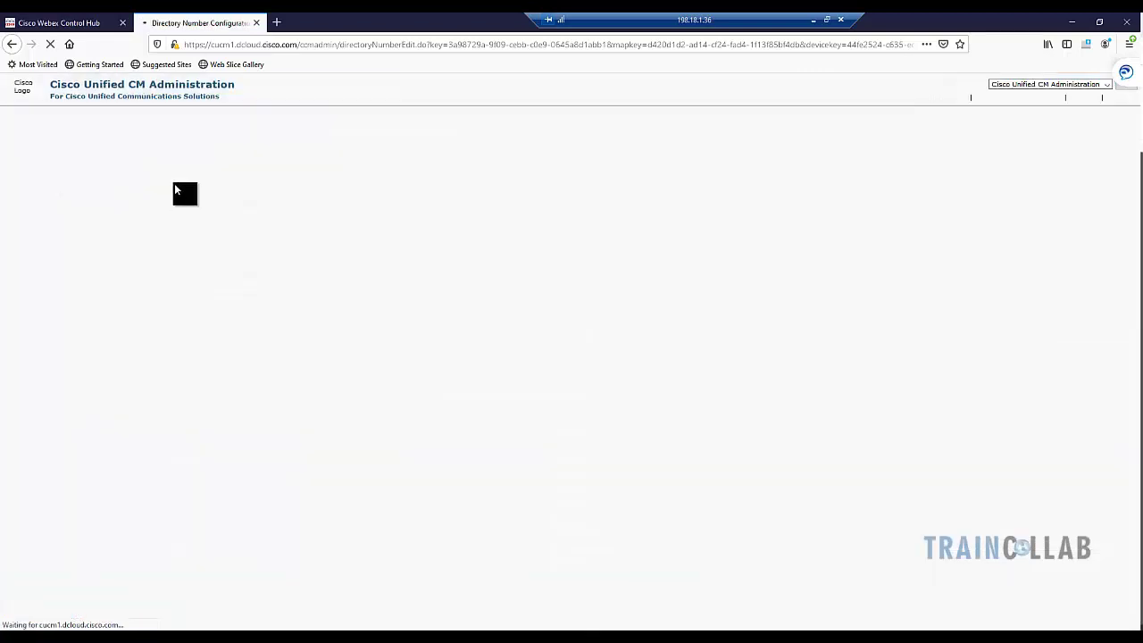
left_click(200, 327)
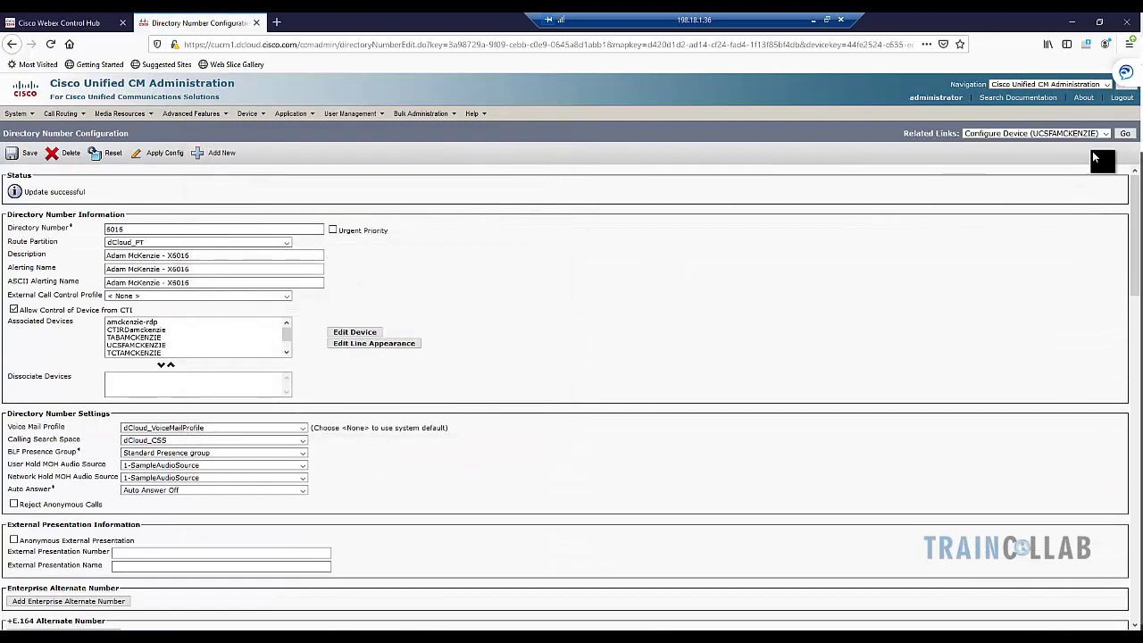
Go back to the Jabber for Windows phone's configuration and send a device reset
left_click(1124, 133)
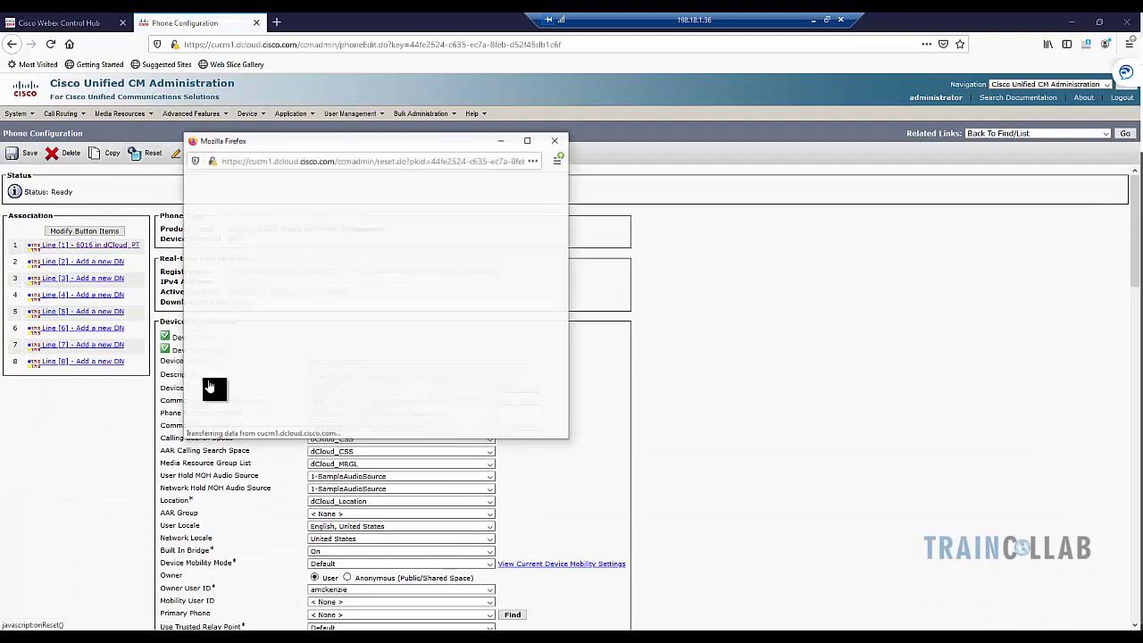
left_click(206, 395)
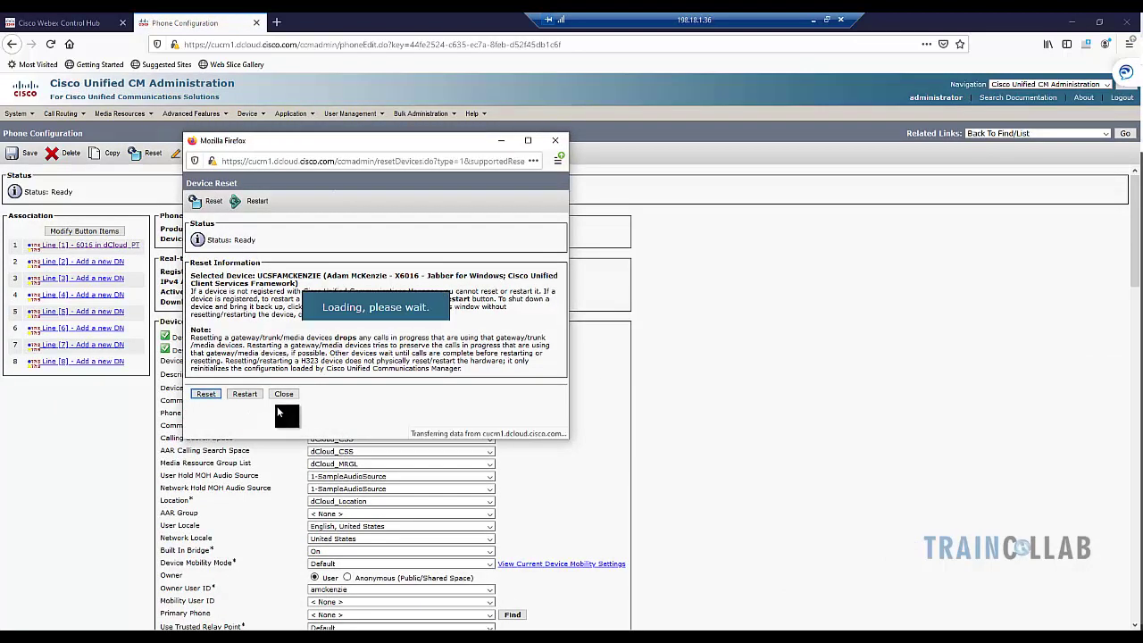
left_click(681, 459)
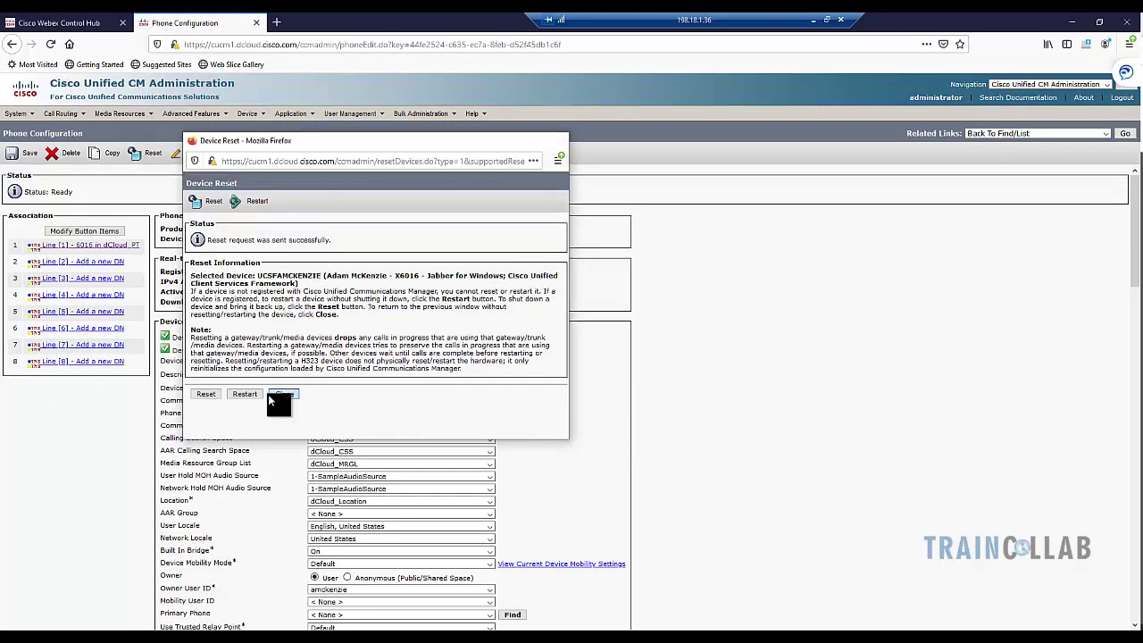
left_click(275, 395)
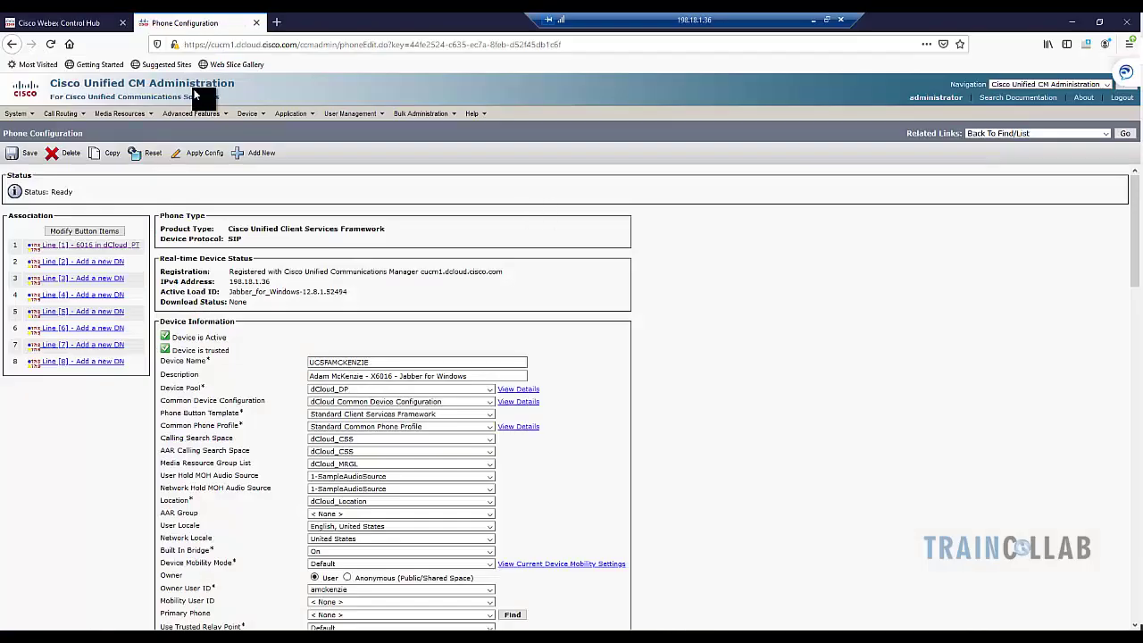
Sign back in to Webex Control Hub with the admin email and reopen the Users page
left_click(81, 22)
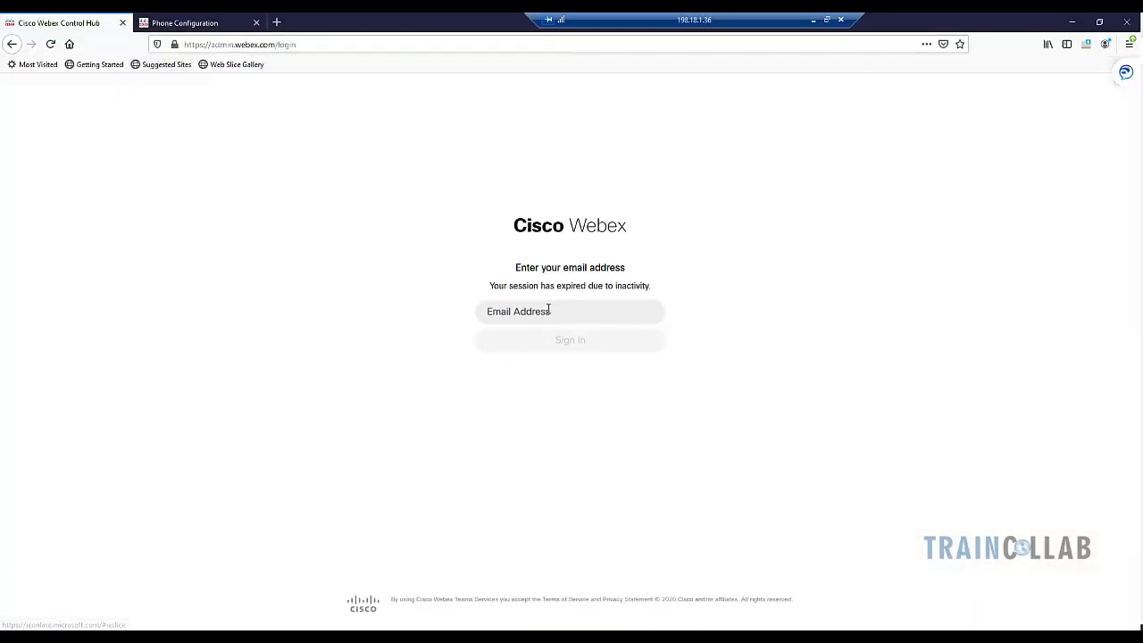
left_click(548, 310)
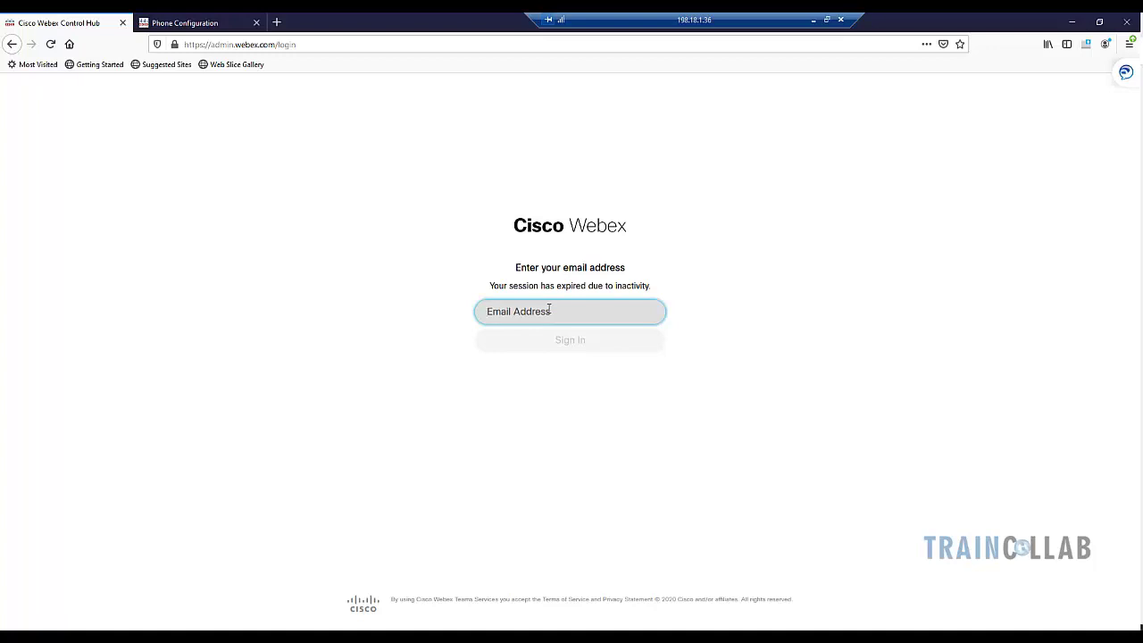
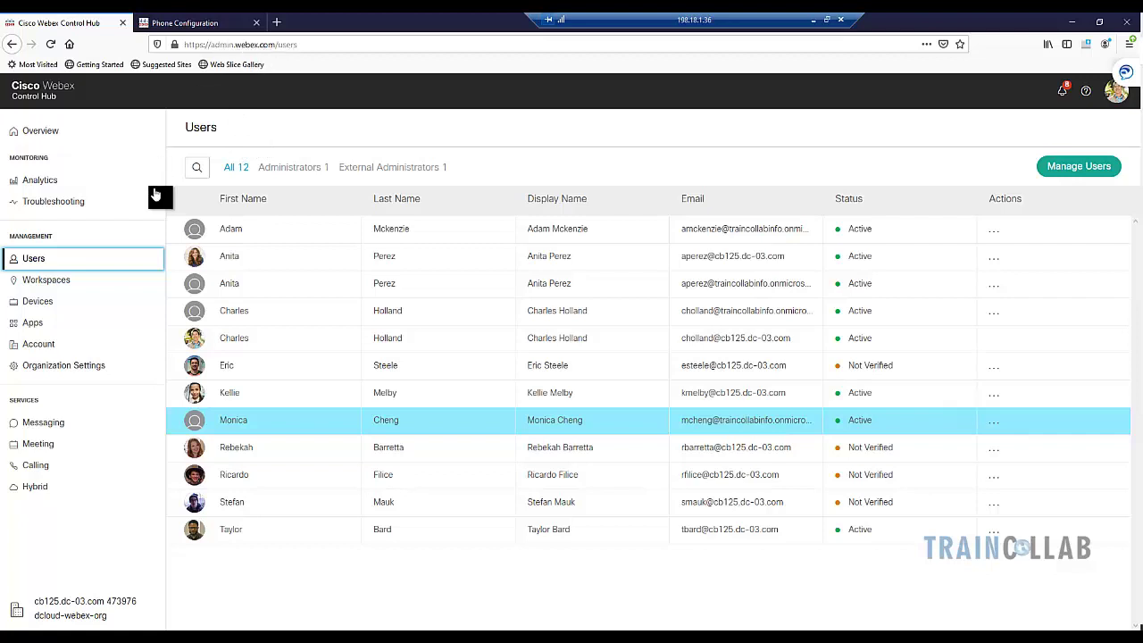
left_click(45, 131)
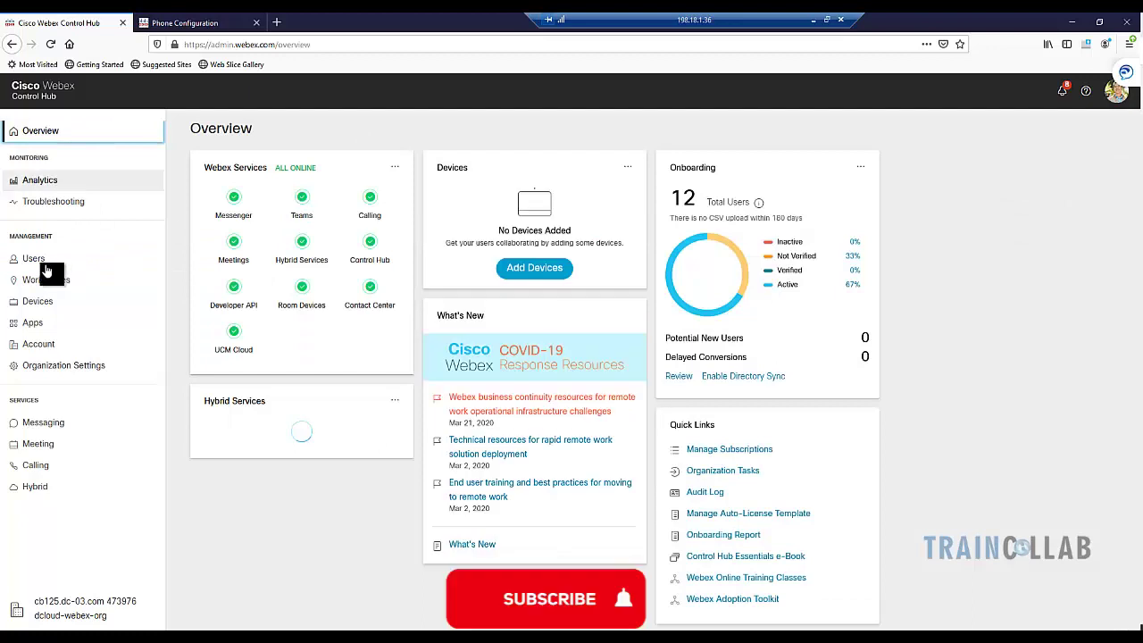
left_click(39, 260)
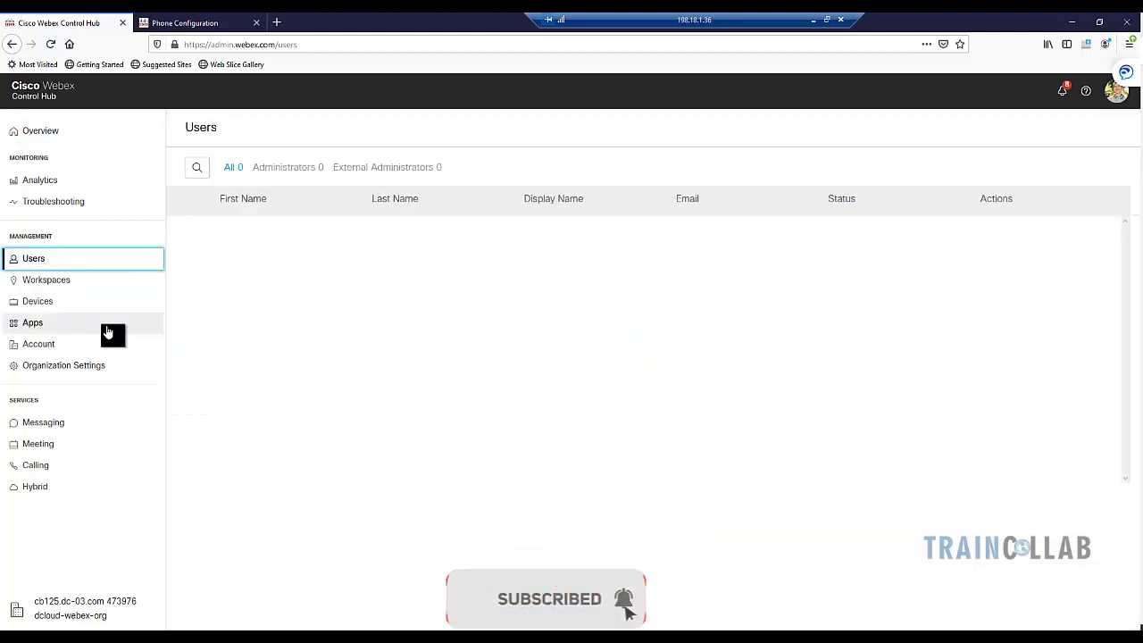
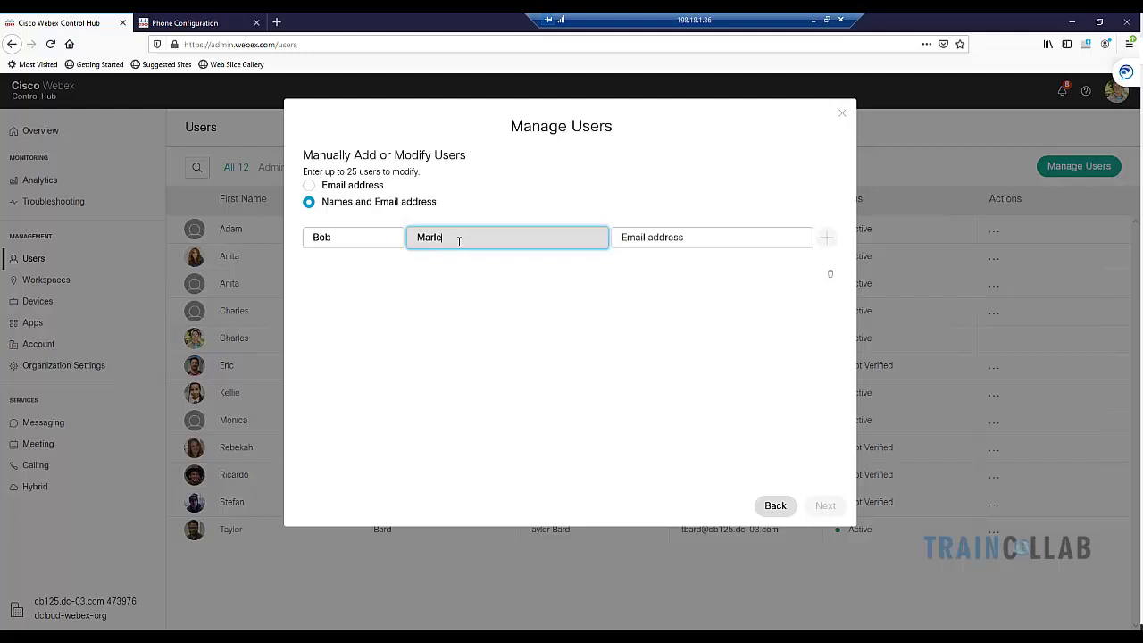
Enter the new user's name and email address, add the entry, and continue to review
type("y")
left_click(672, 238)
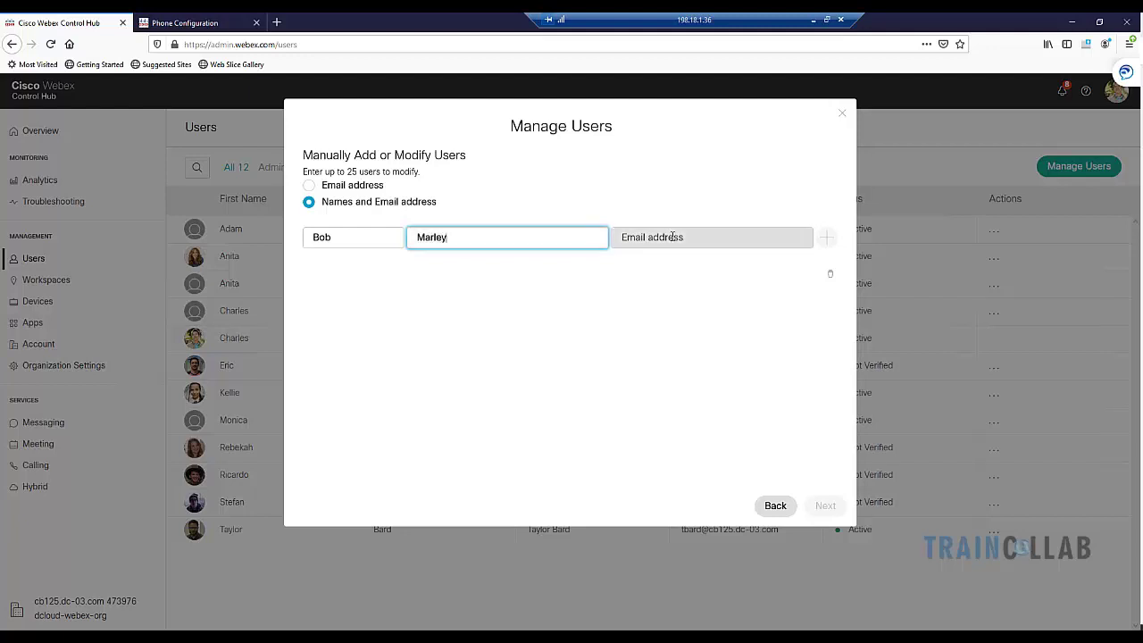
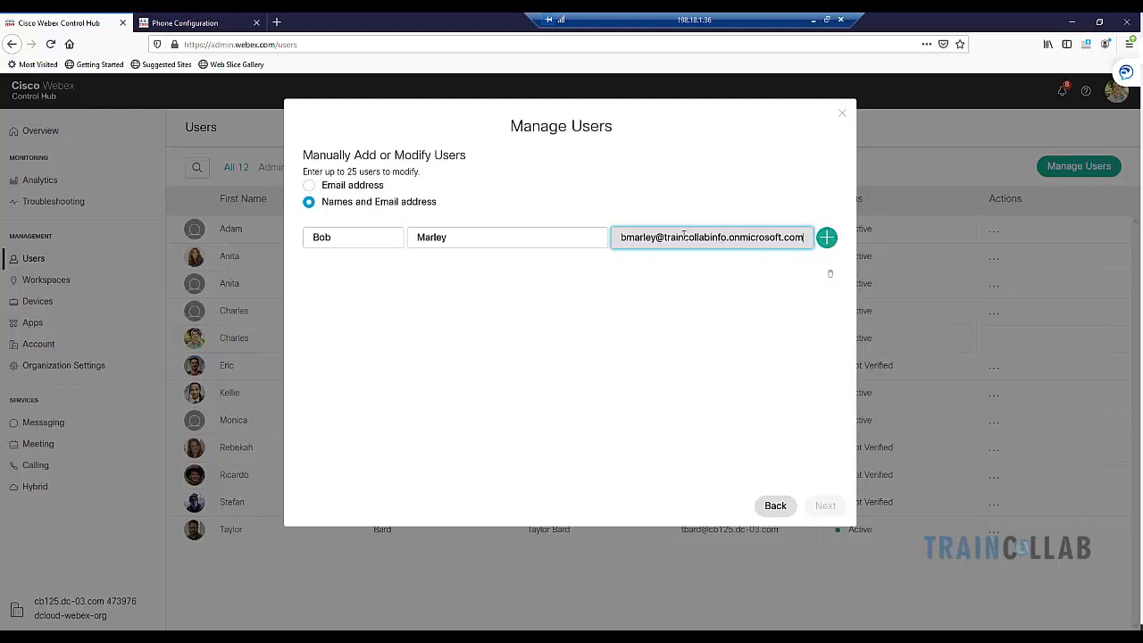
left_click_drag(665, 238, 765, 240)
left_click(643, 238)
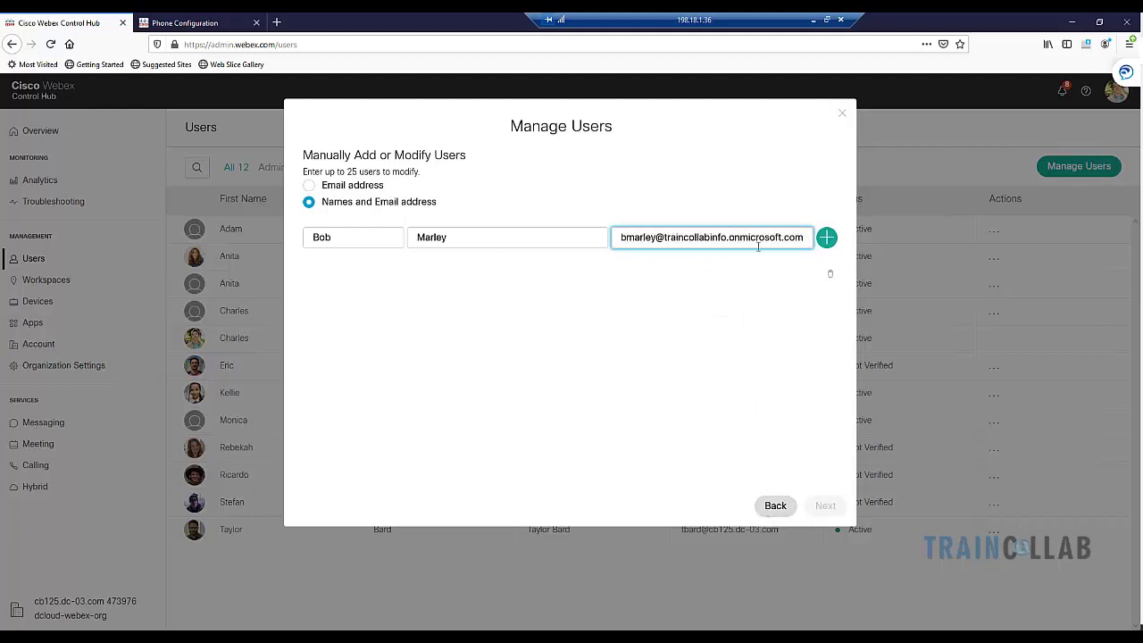
left_click(826, 239)
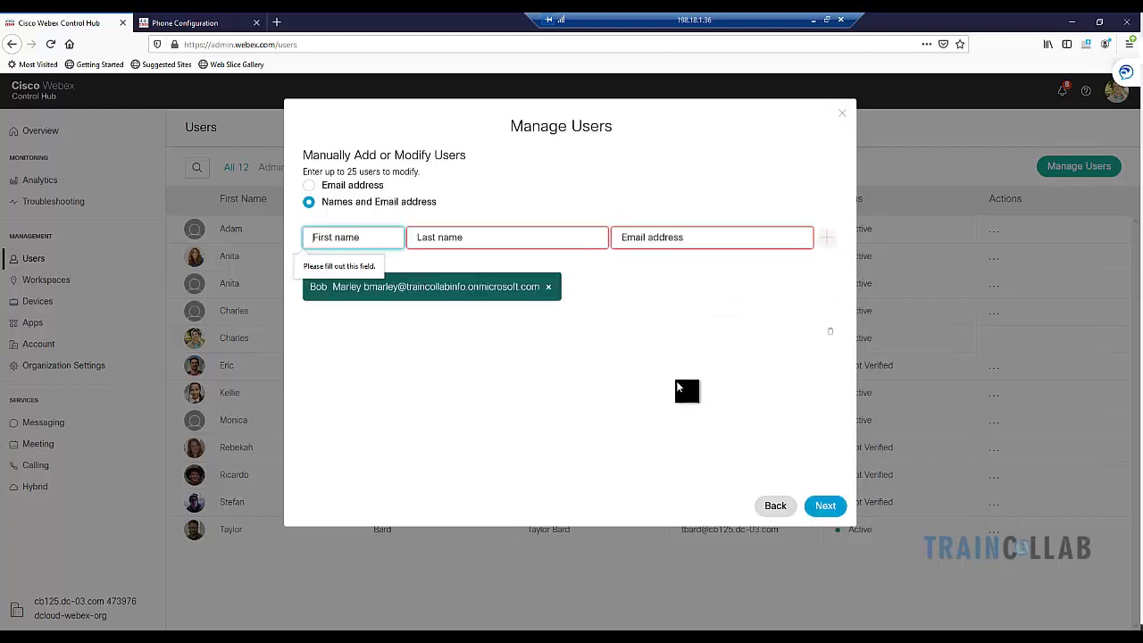
left_click(827, 507)
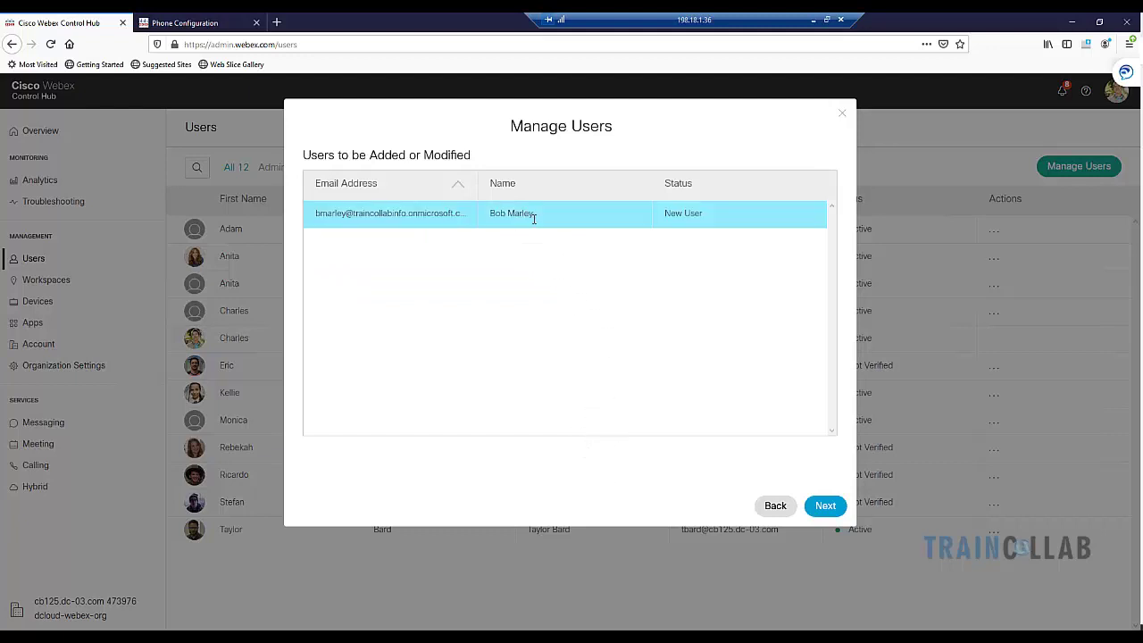
Grant Cisco Webex Team Meetings and Webex Enterprise Edition, then add the user and finish
left_click(821, 504)
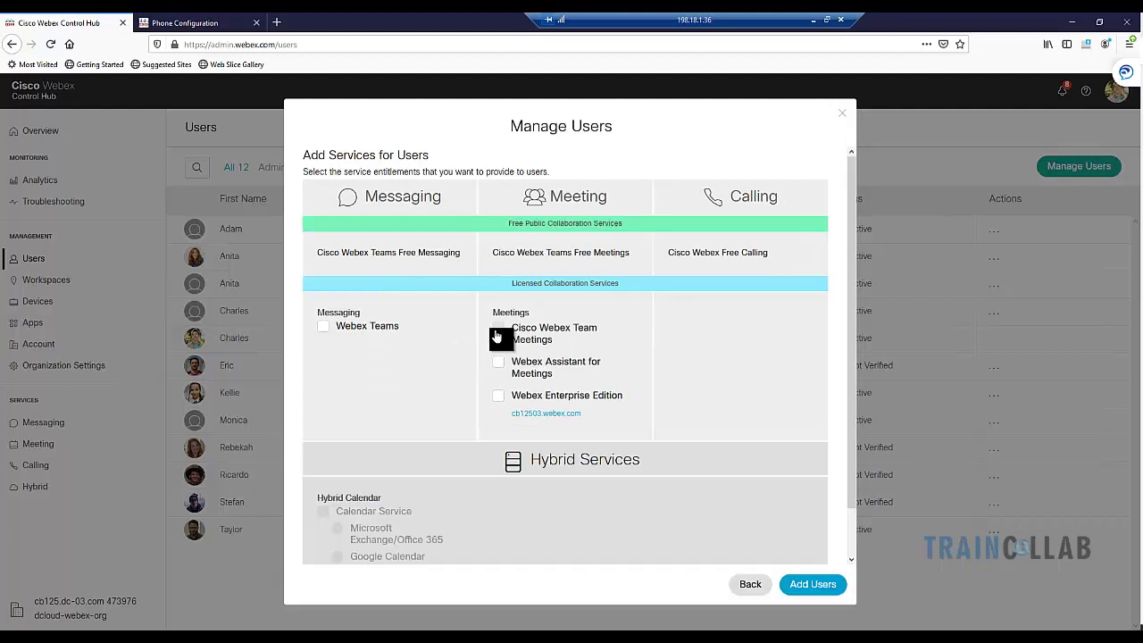
left_click(498, 330)
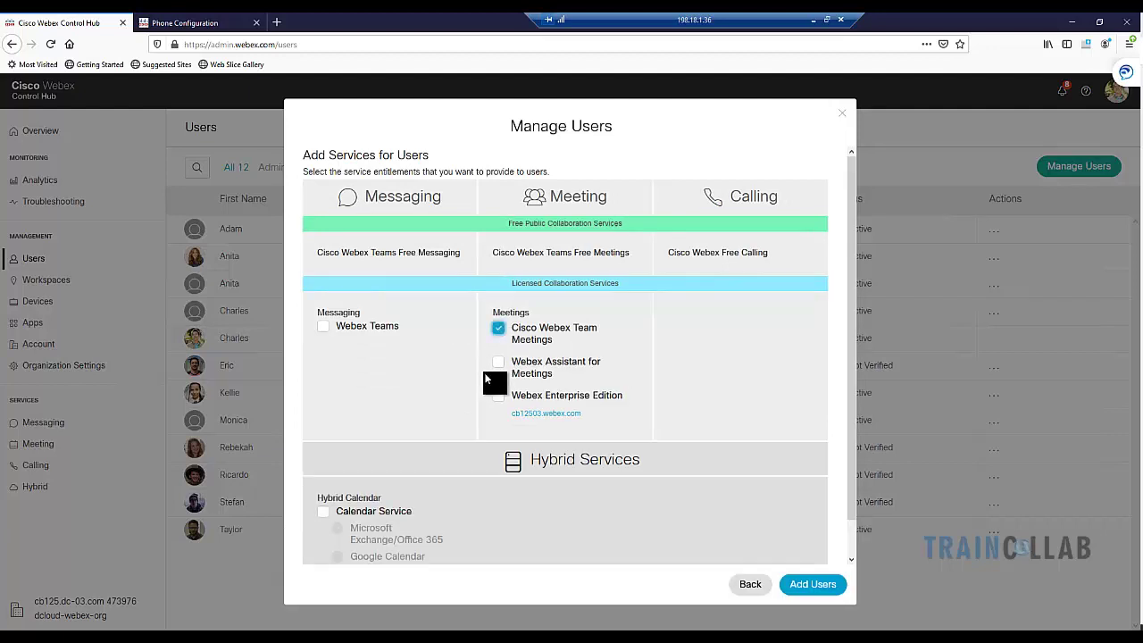
left_click(499, 399)
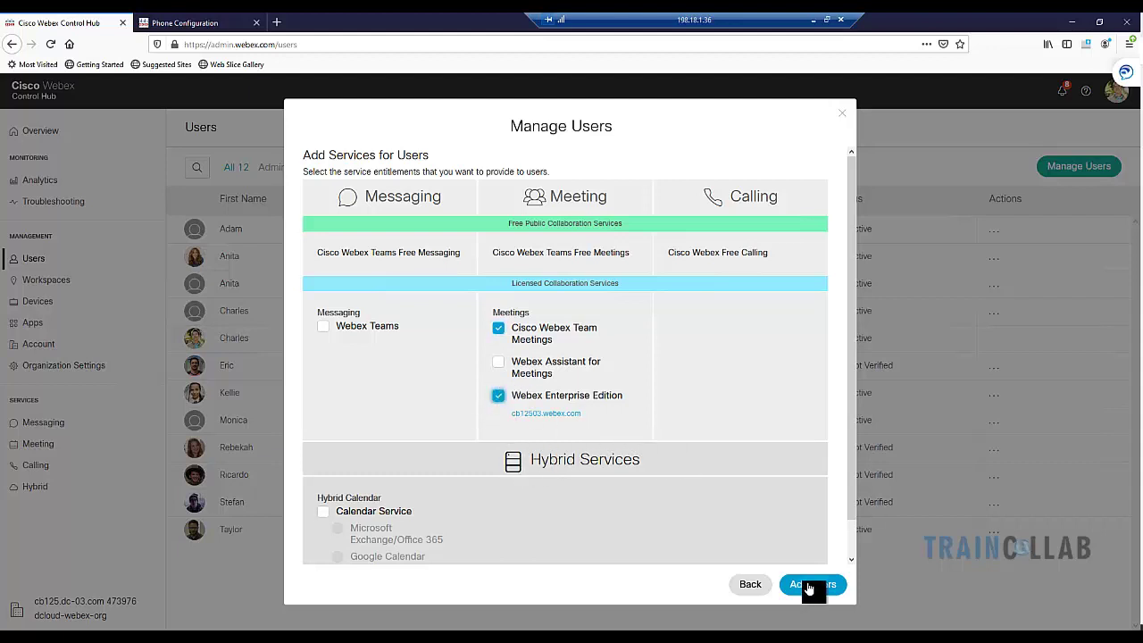
scroll(816, 521, "down", 1)
scroll(816, 527, "down", 1)
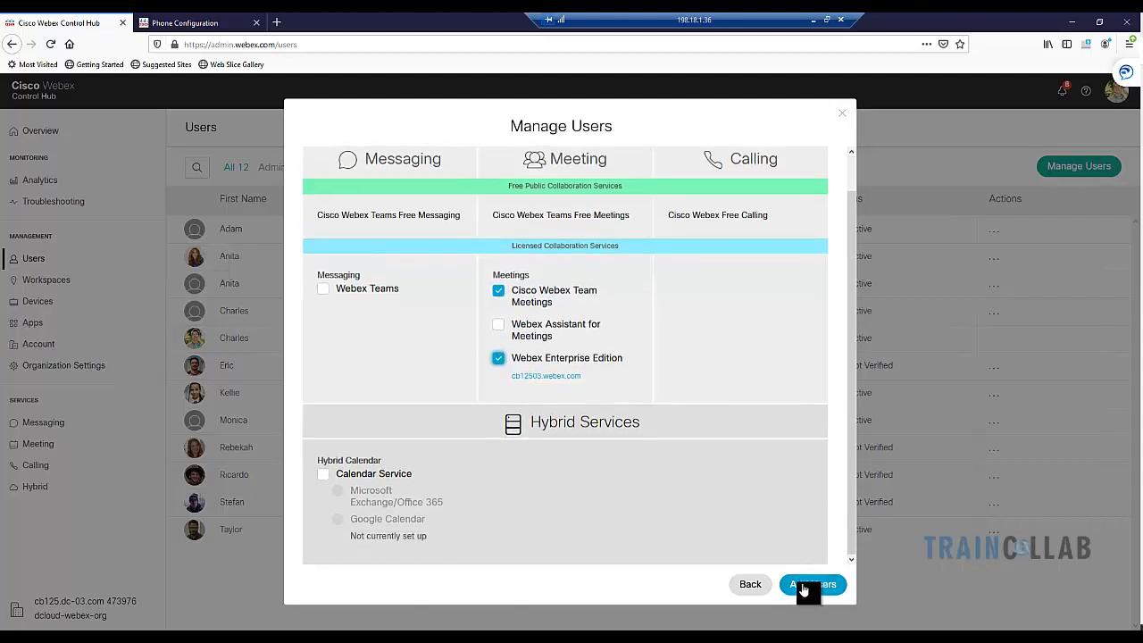
left_click(808, 585)
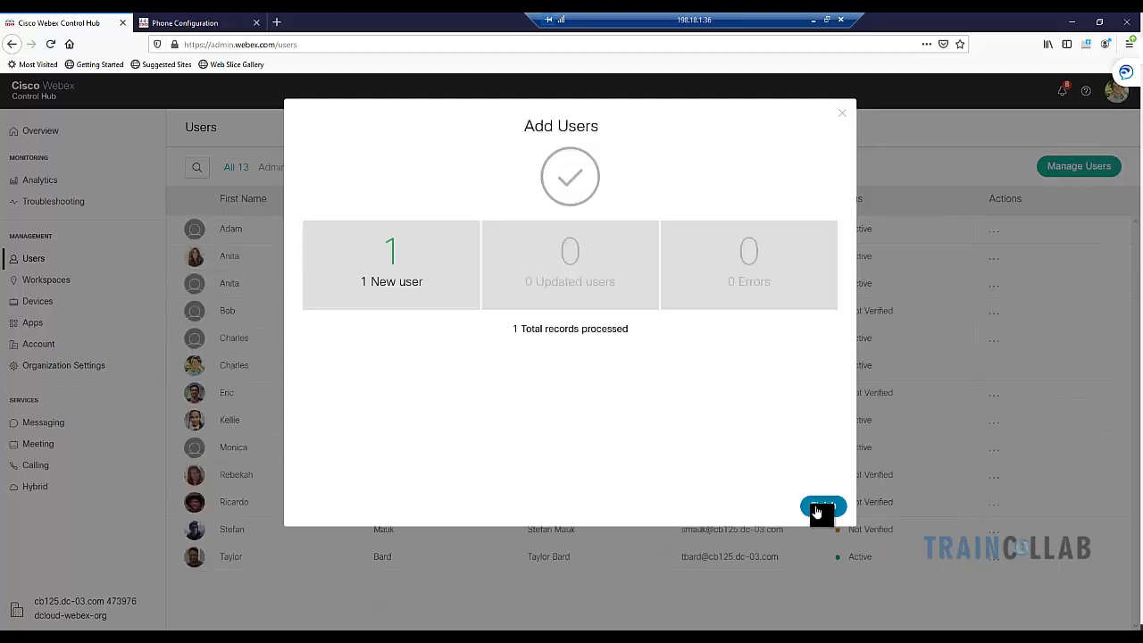
left_click(816, 509)
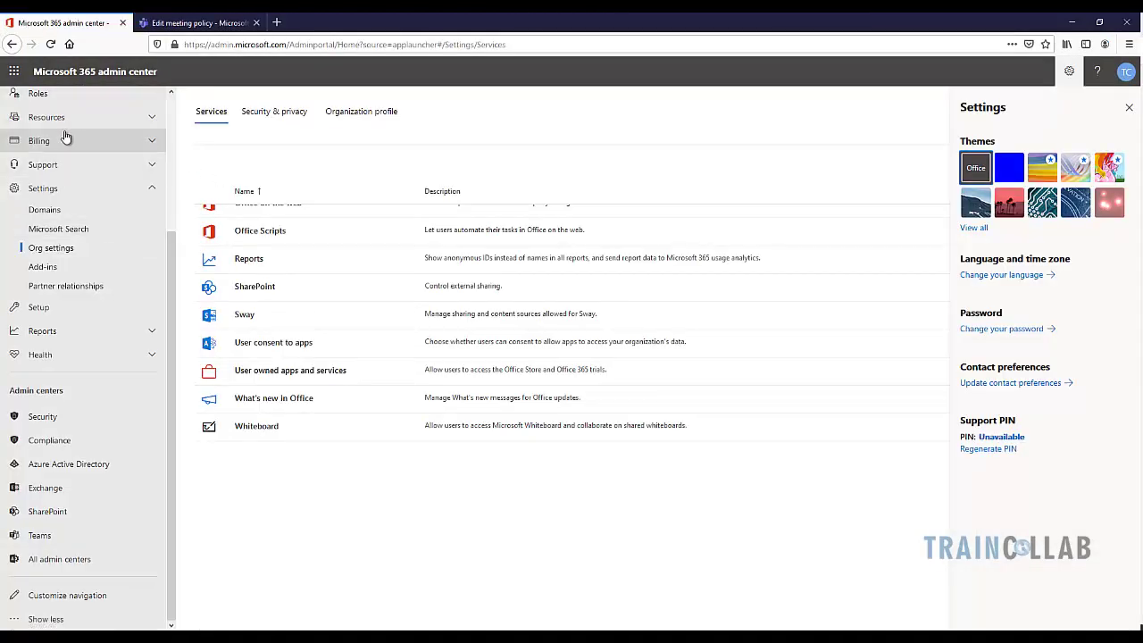
Go to Users > Active users and start adding a new user
scroll(65, 136, "up", 1)
scroll(64, 136, "up", 3)
left_click(55, 167)
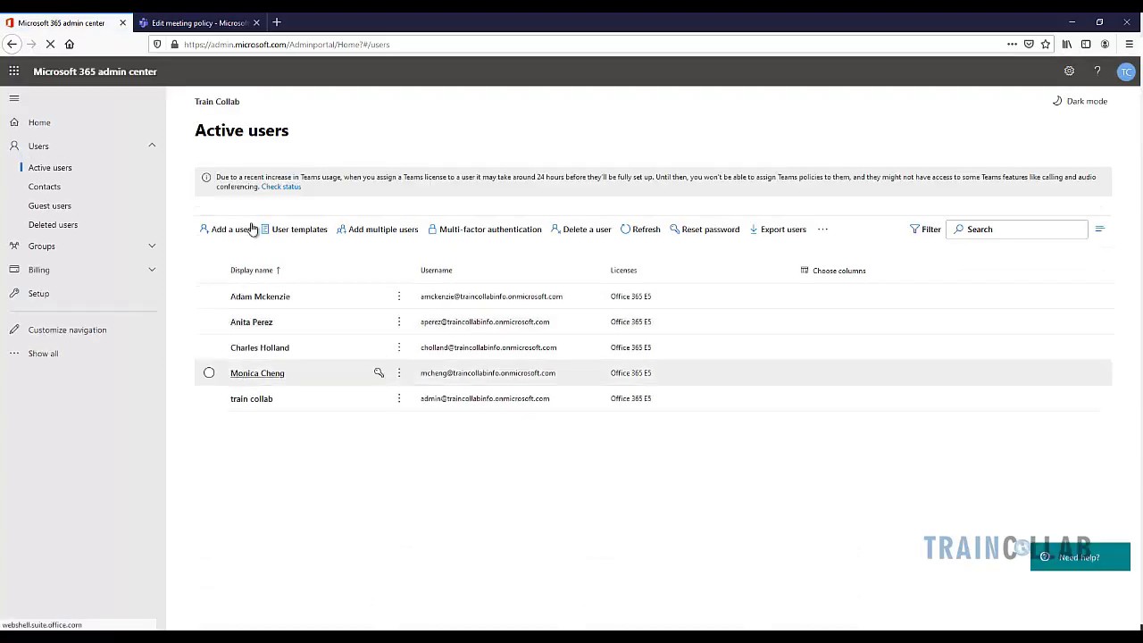
left_click(227, 231)
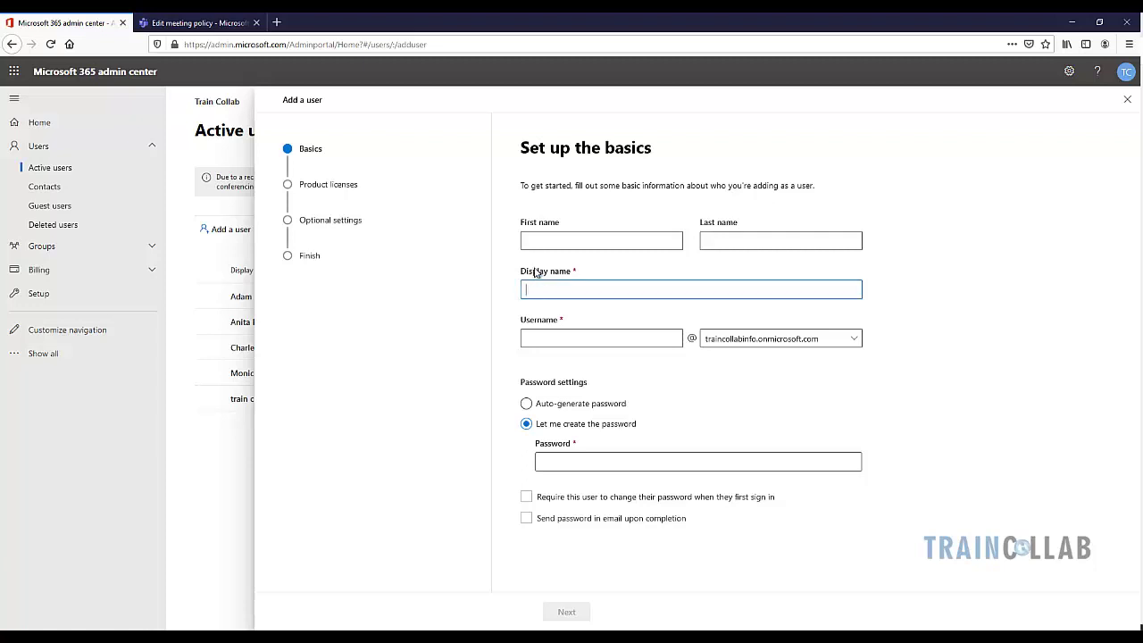
Enter the new user's first and last name, correcting a typo in the last name
left_click(540, 243)
type("B")
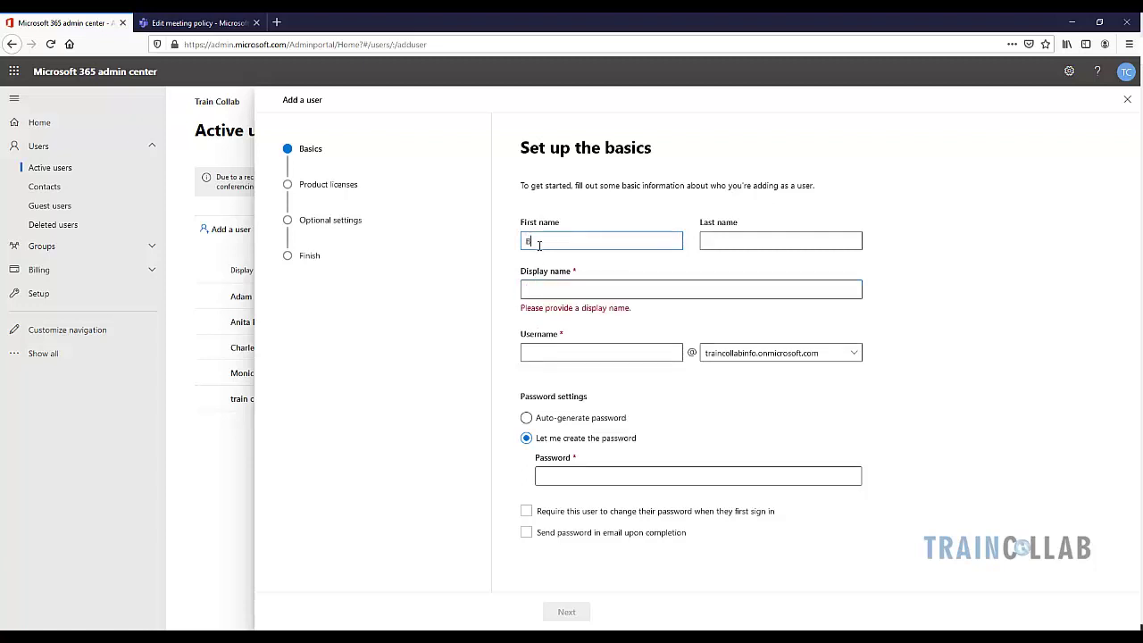
type("ob")
left_click(710, 242)
type("Marley")
left_click(710, 242)
key("BackSpace")
type("a")
key("Tab")
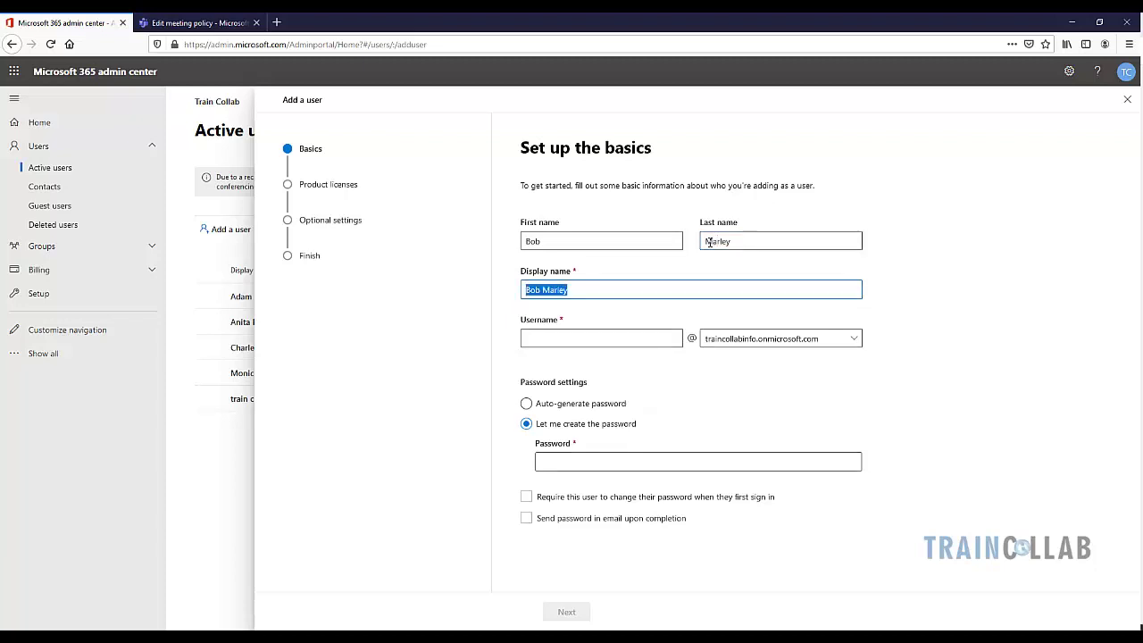
Enter the username and choose to create the password manually
left_click(638, 339)
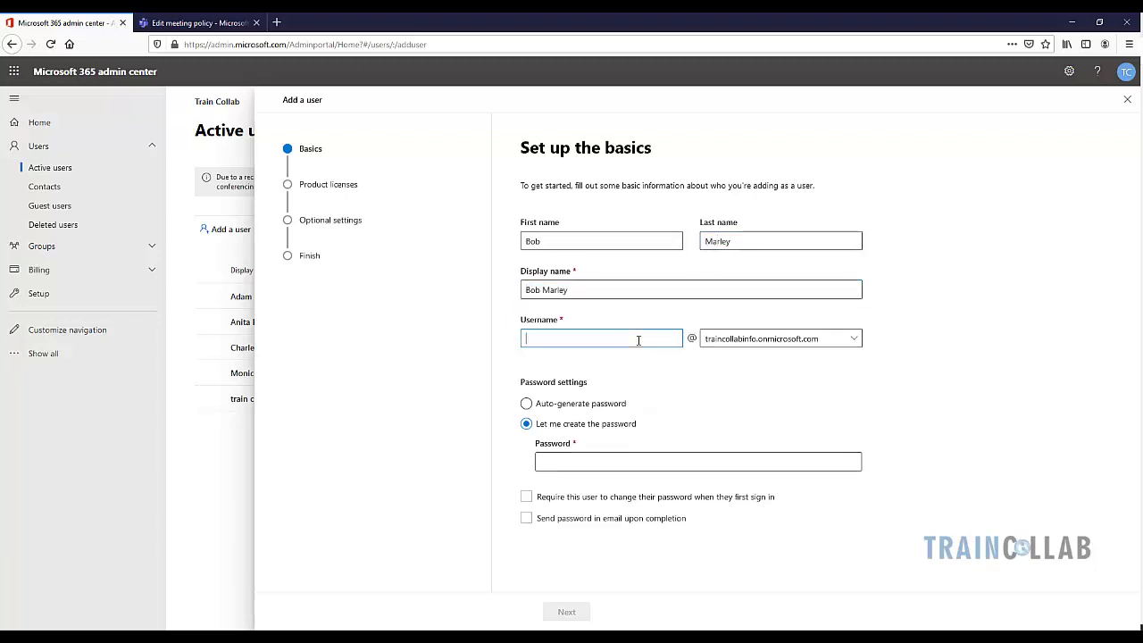
type("bmarley")
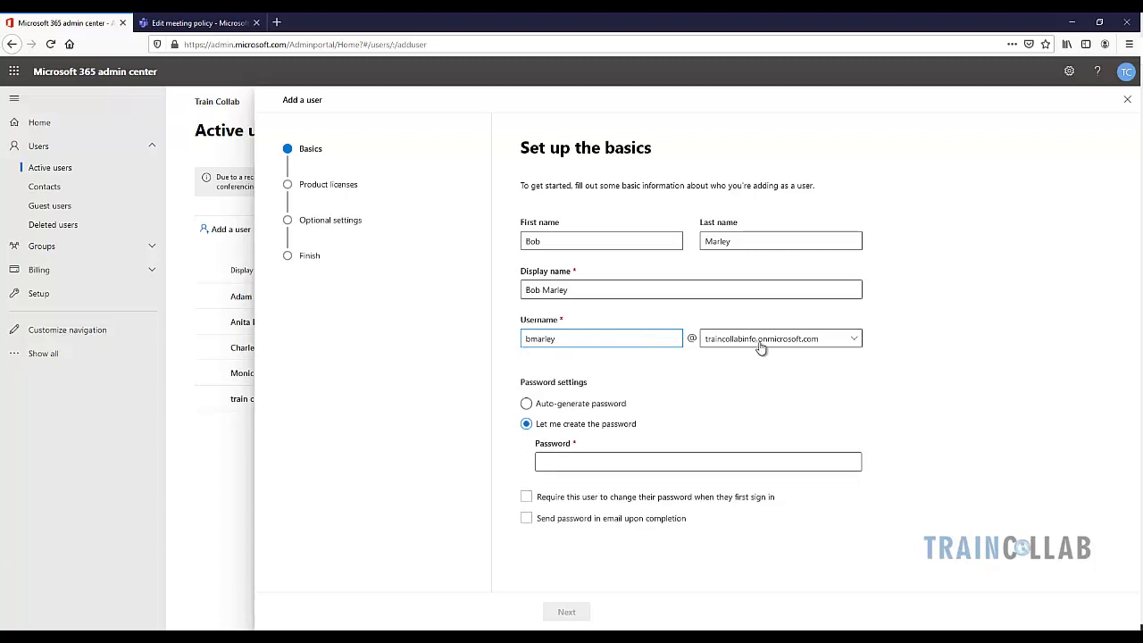
left_click(527, 406)
left_click(526, 423)
left_click(578, 457)
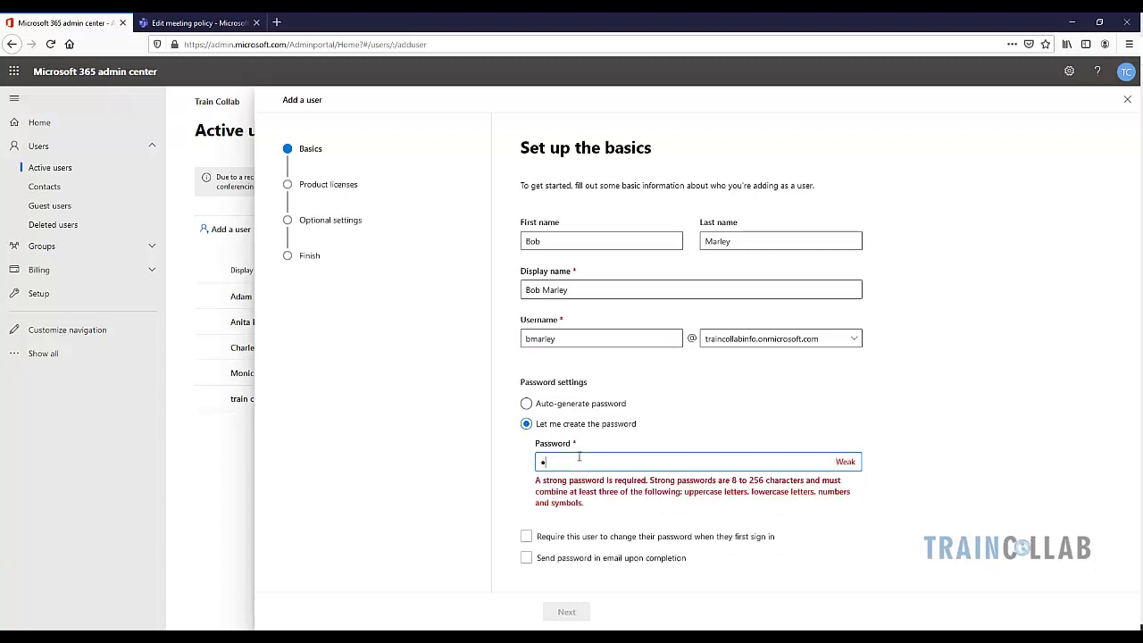
Enter the custom password and move past product licenses to optional settings
left_click(566, 612)
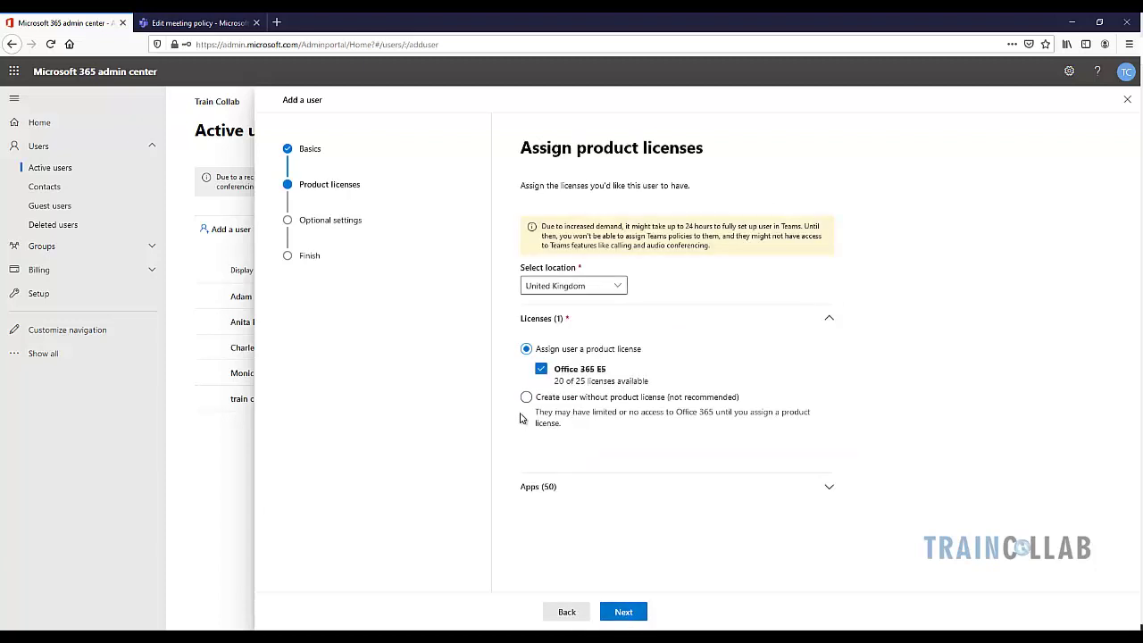
left_click(624, 612)
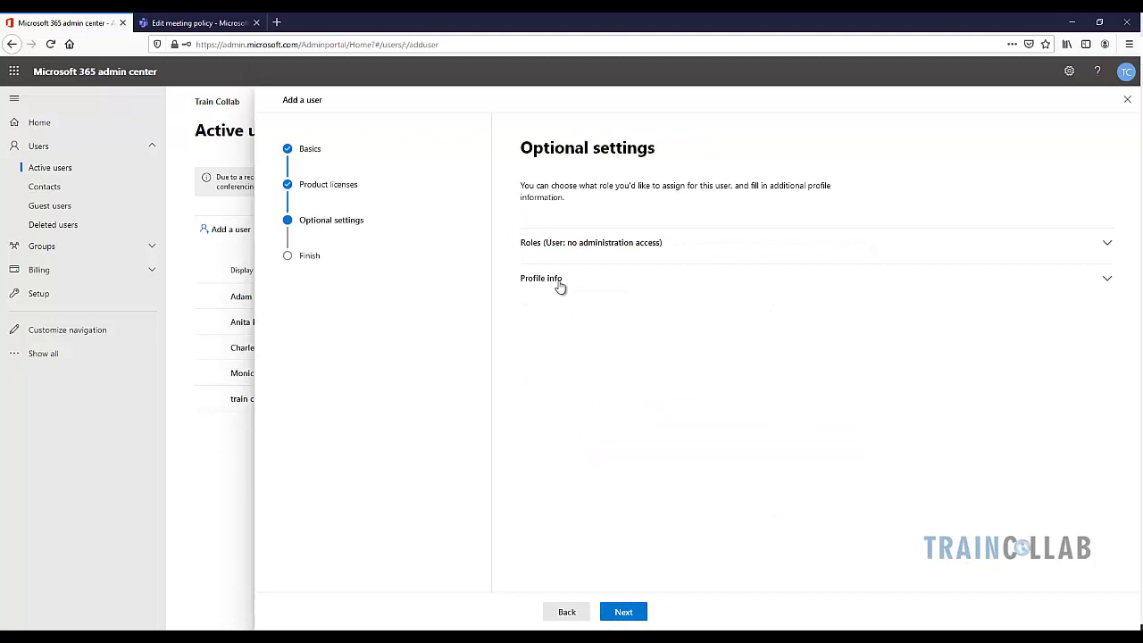
Paste the office phone number into the profile, fixing its last digit, then go to review
left_click(555, 281)
left_click(561, 479)
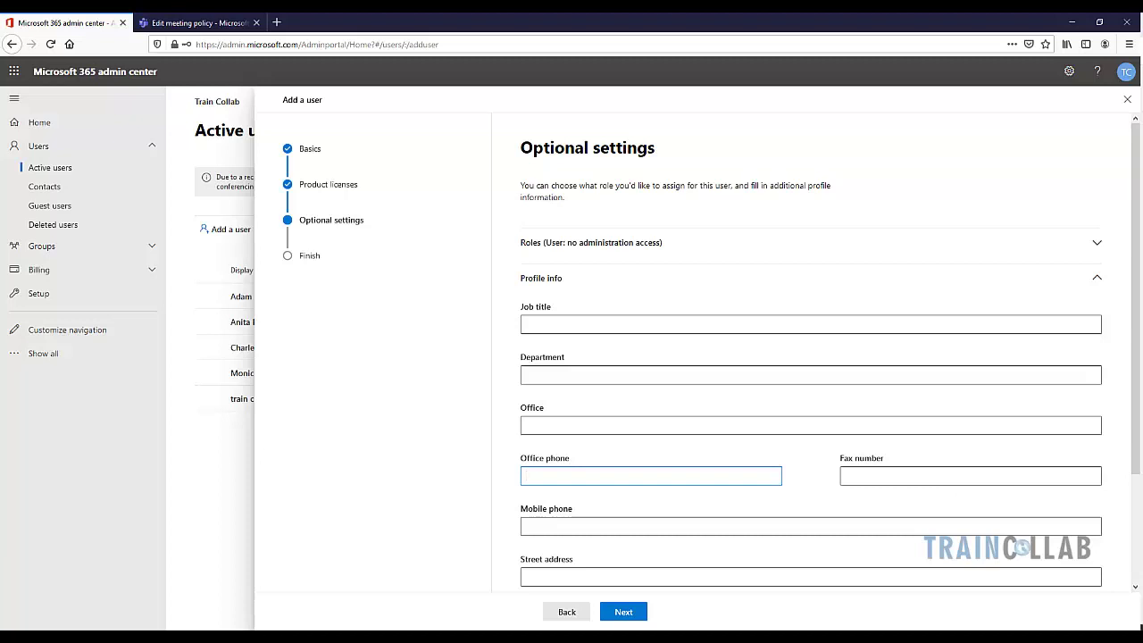
left_click(539, 476)
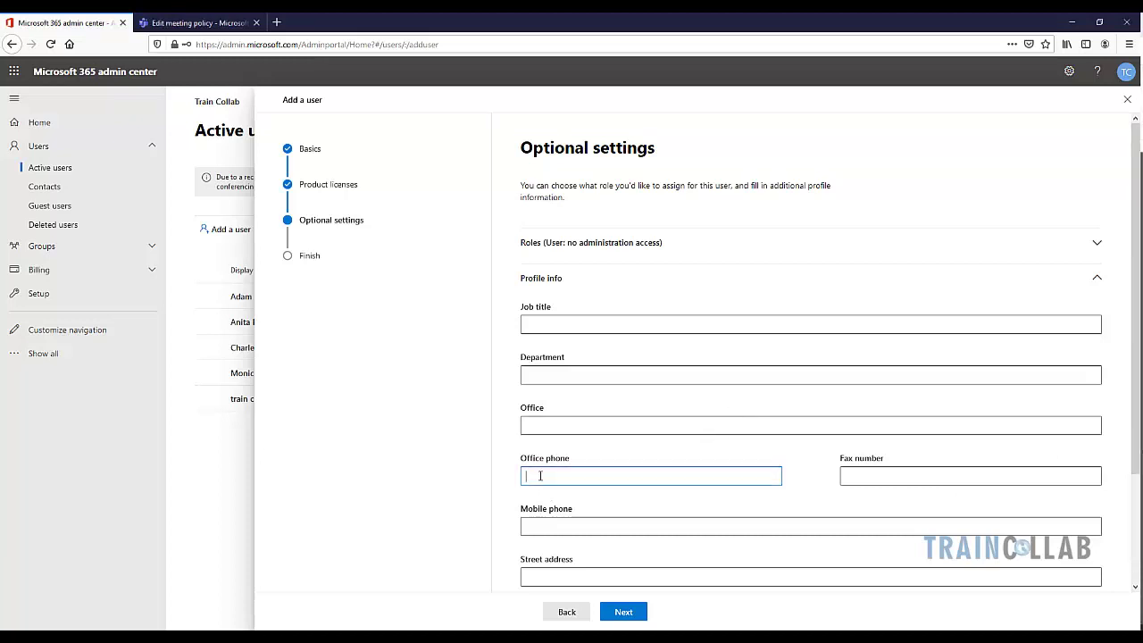
key("ctrl+v")
key("BackSpace")
type("4")
key("Return")
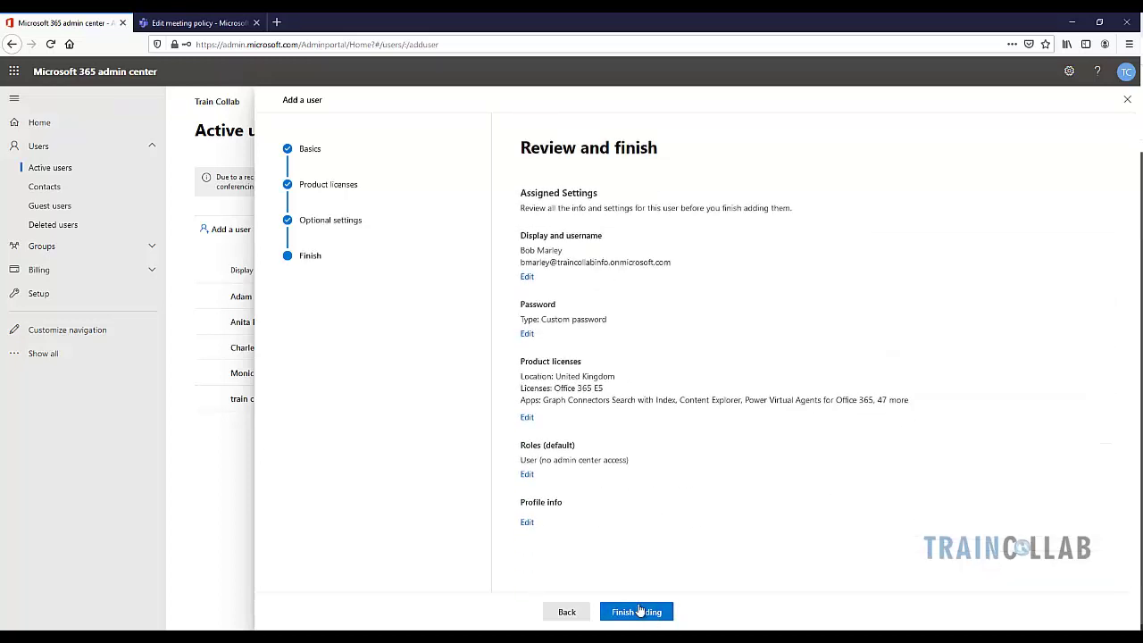
Finish adding the user, check the new account's details, and close the panel
left_click(638, 613)
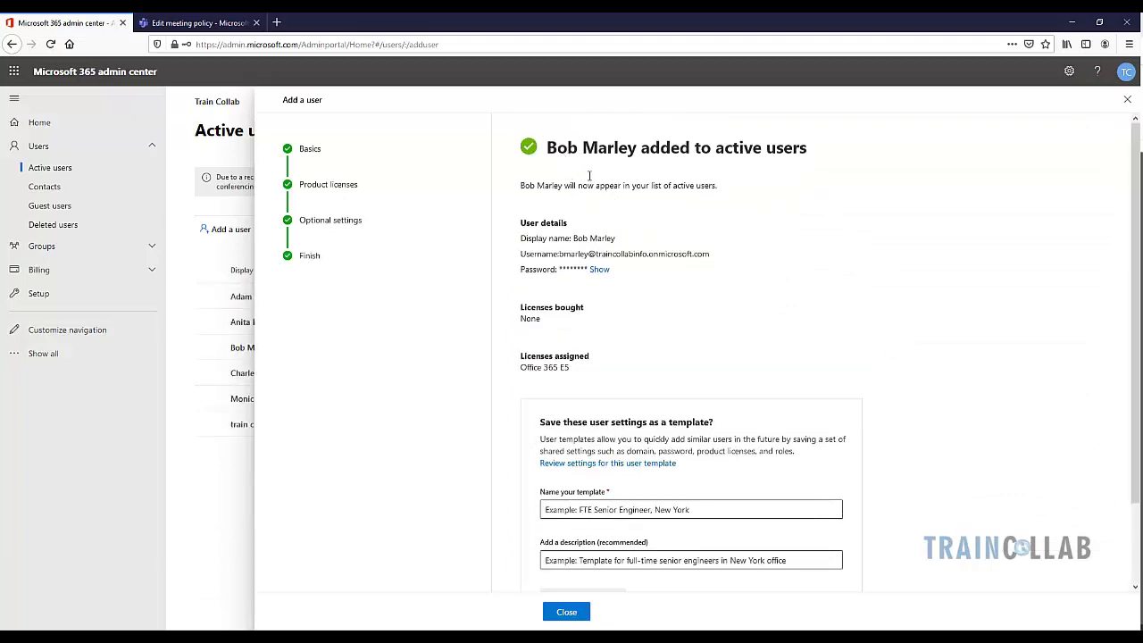
triple_click(633, 244)
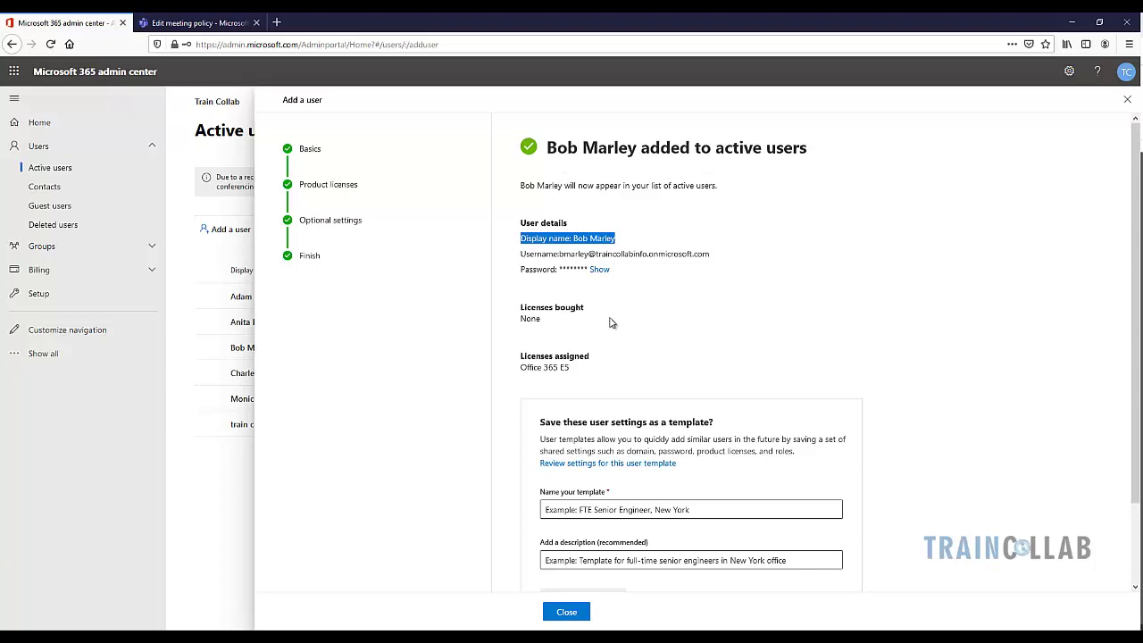
scroll(614, 476, "down", 1)
scroll(598, 527, "down", 2)
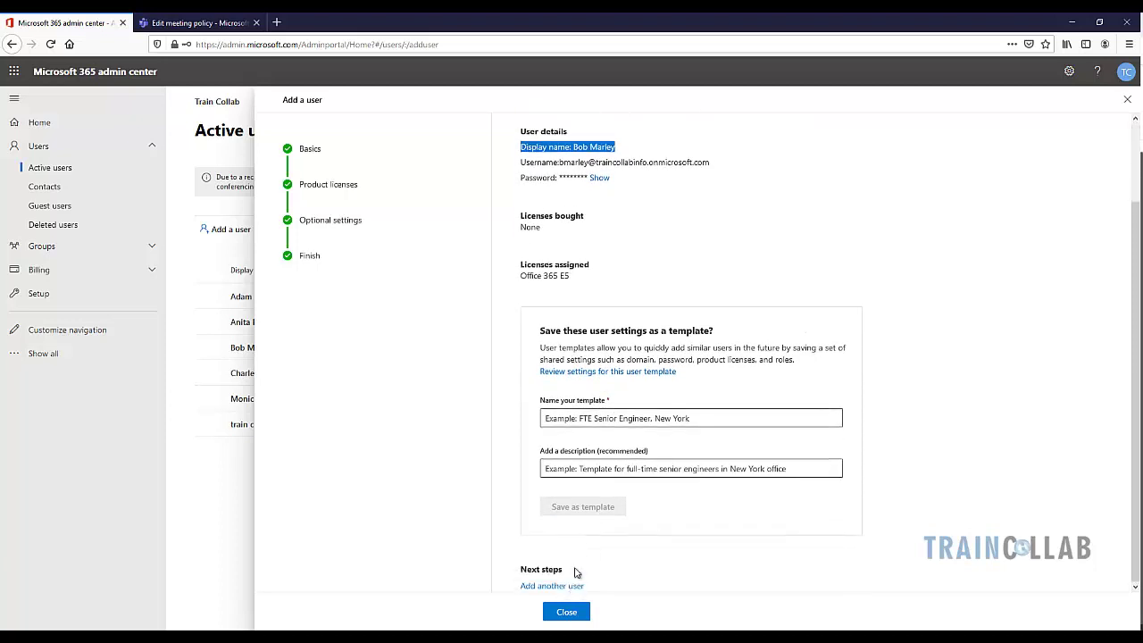
left_click(572, 612)
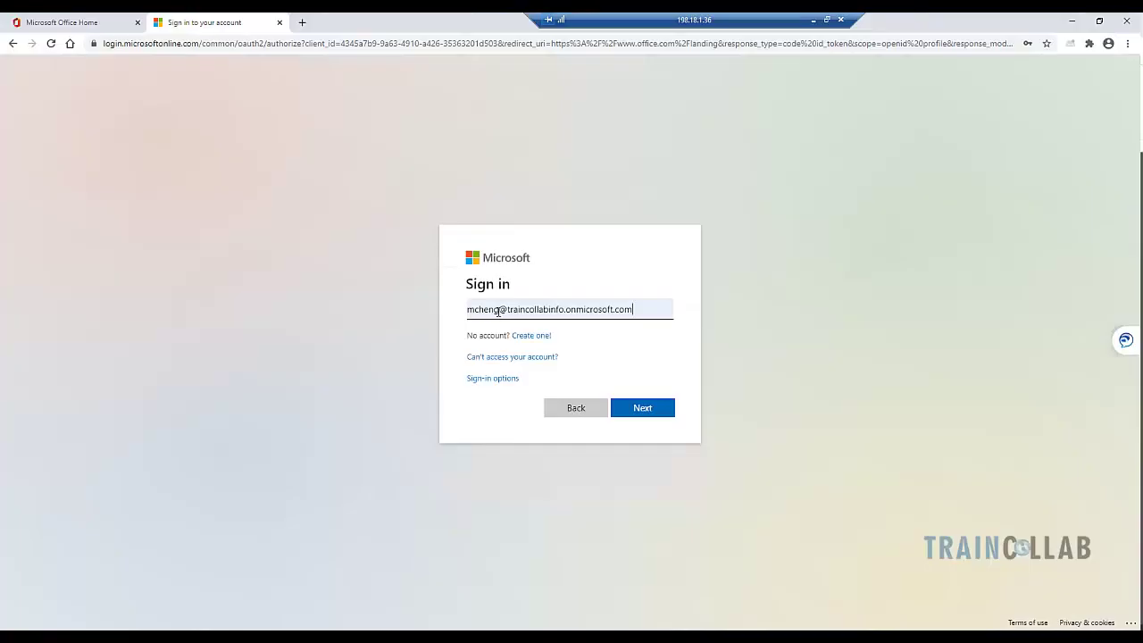
Sign in to Microsoft with the new user's username and begin entering their password
double_click(491, 309)
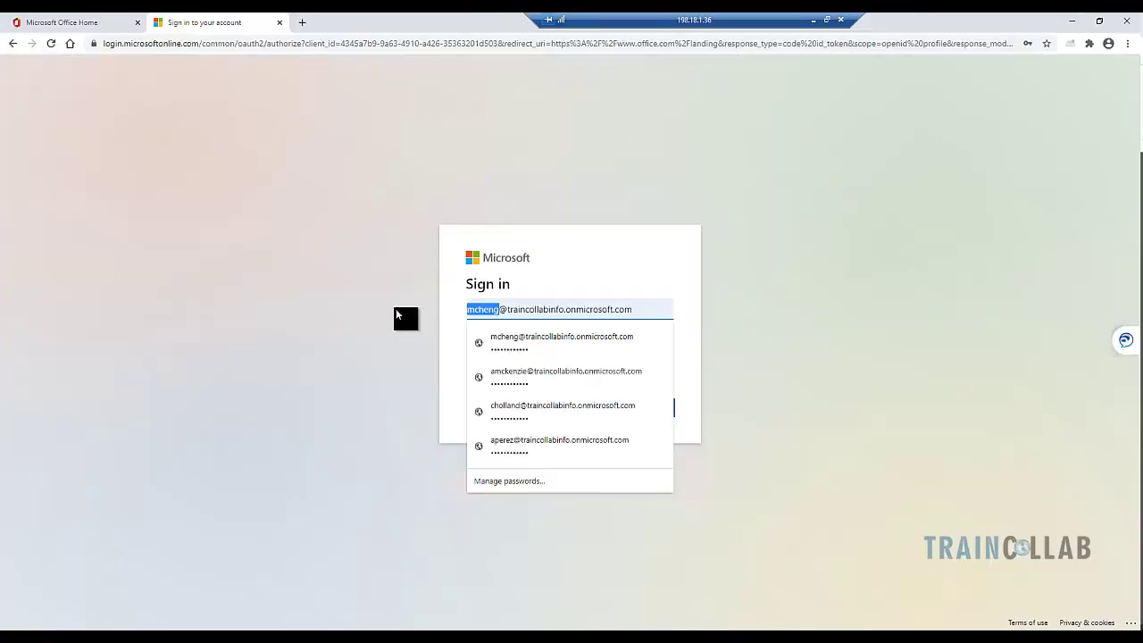
type("bmarley")
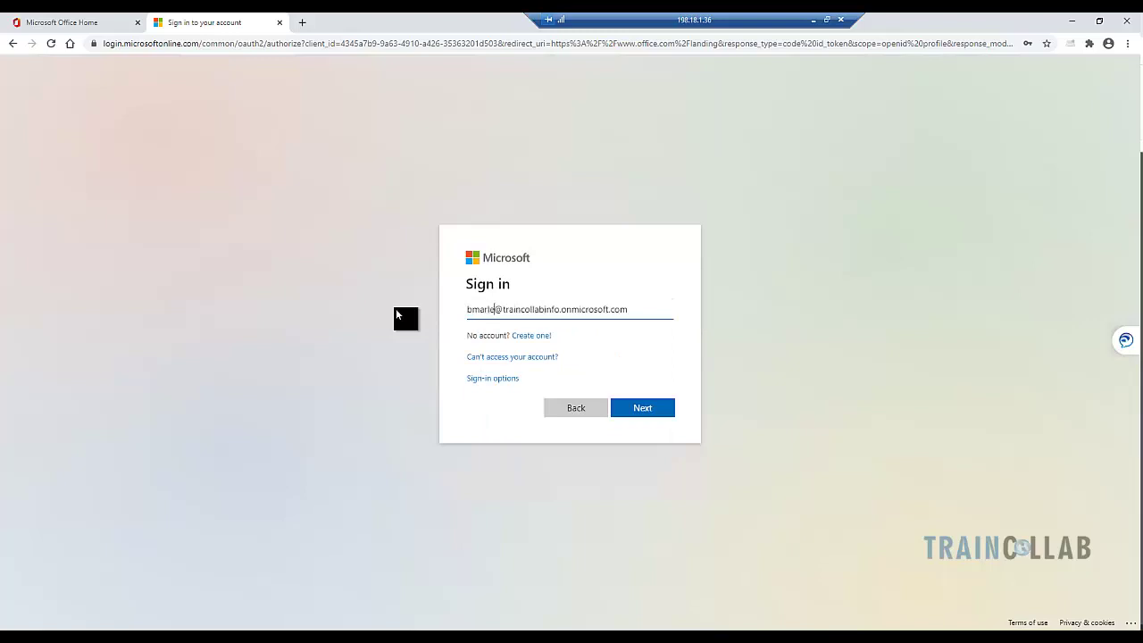
left_click(643, 407)
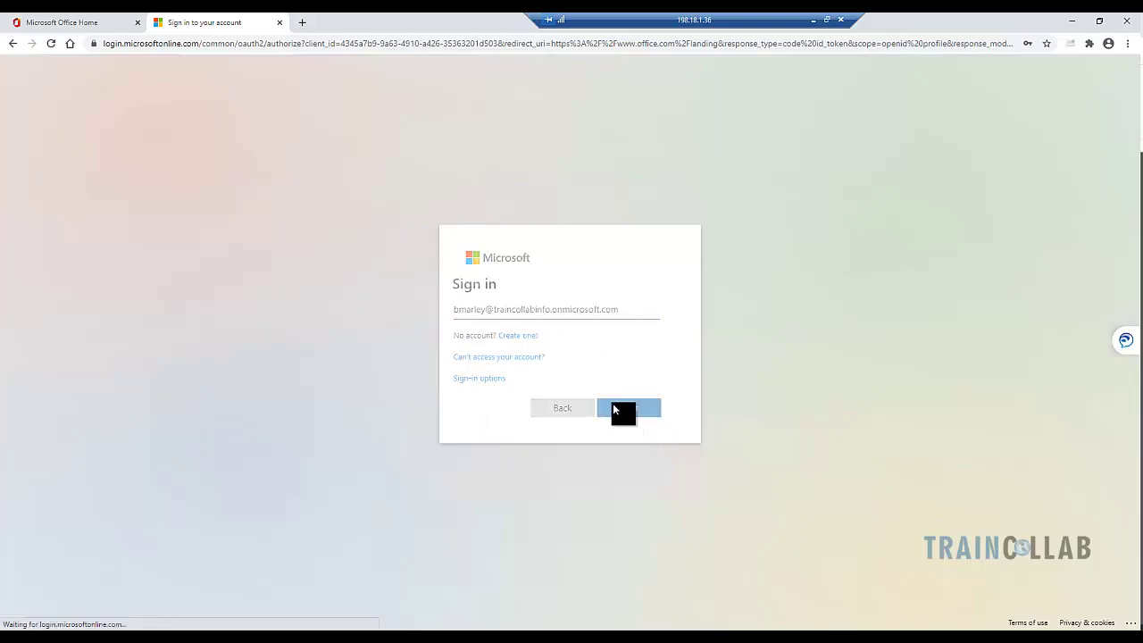
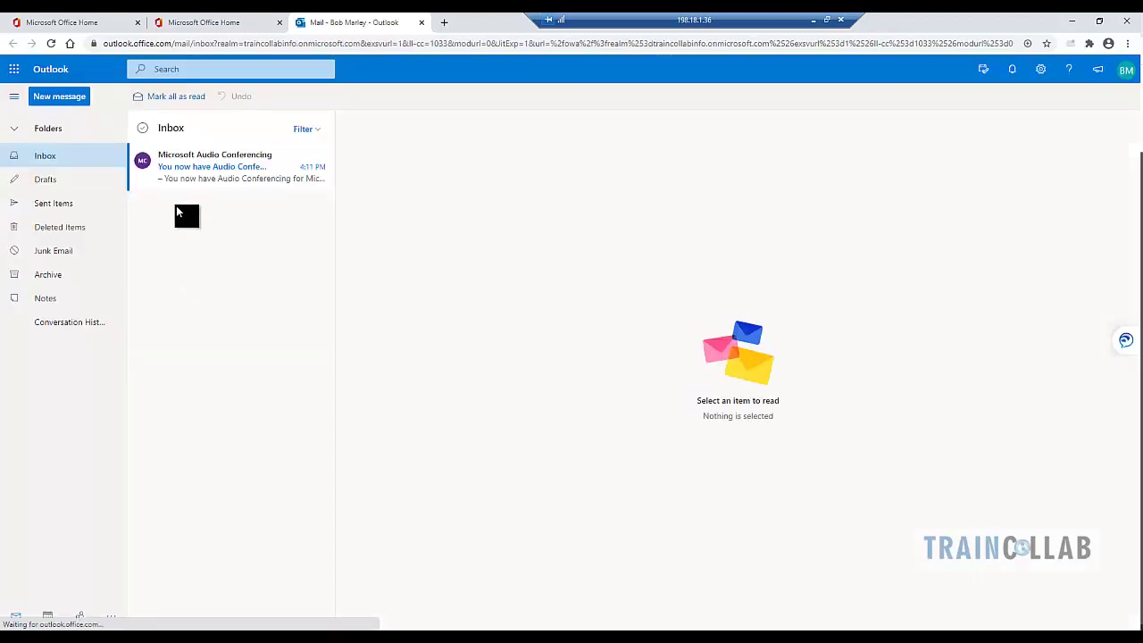
Open the Cisco Webex invitation email in the inbox and follow its Activate link
left_click(233, 166)
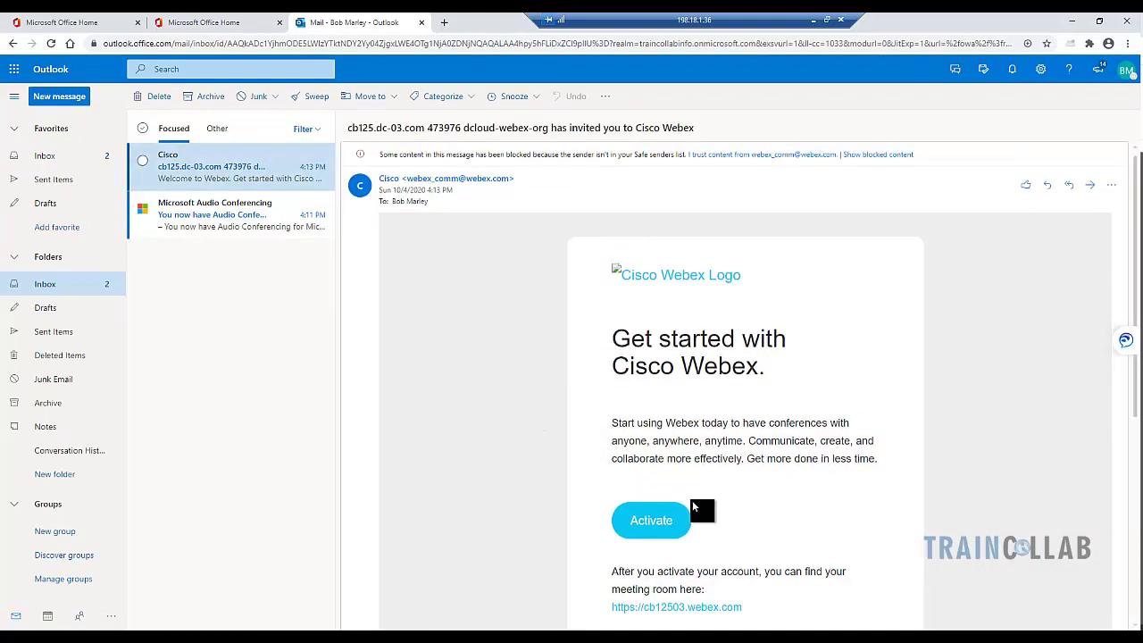
scroll(692, 500, "down", 1)
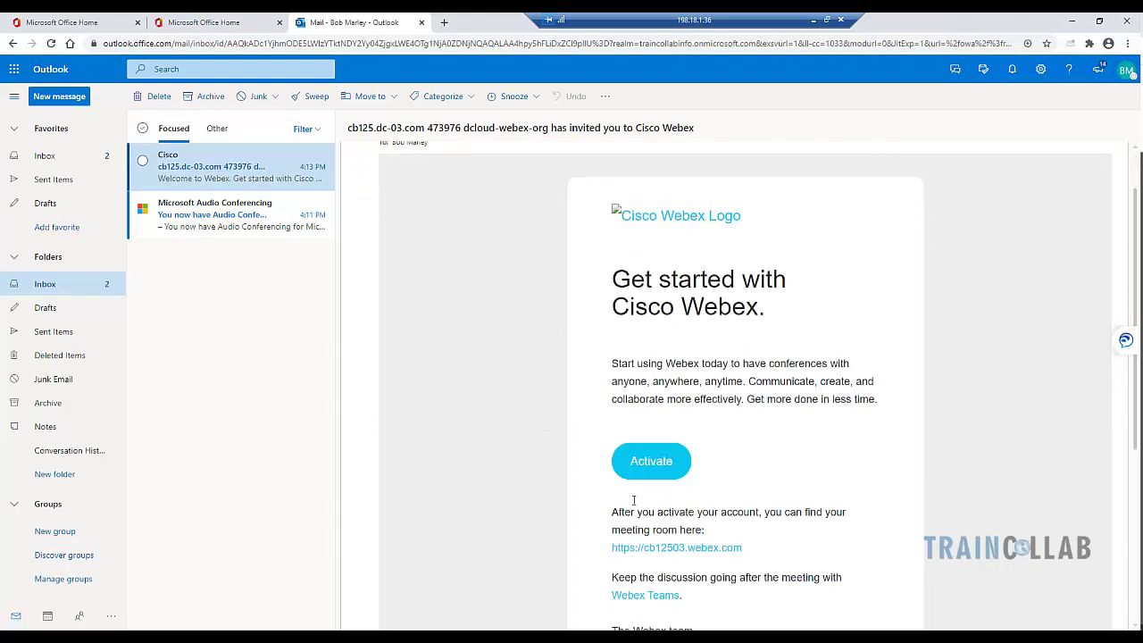
left_click(587, 464)
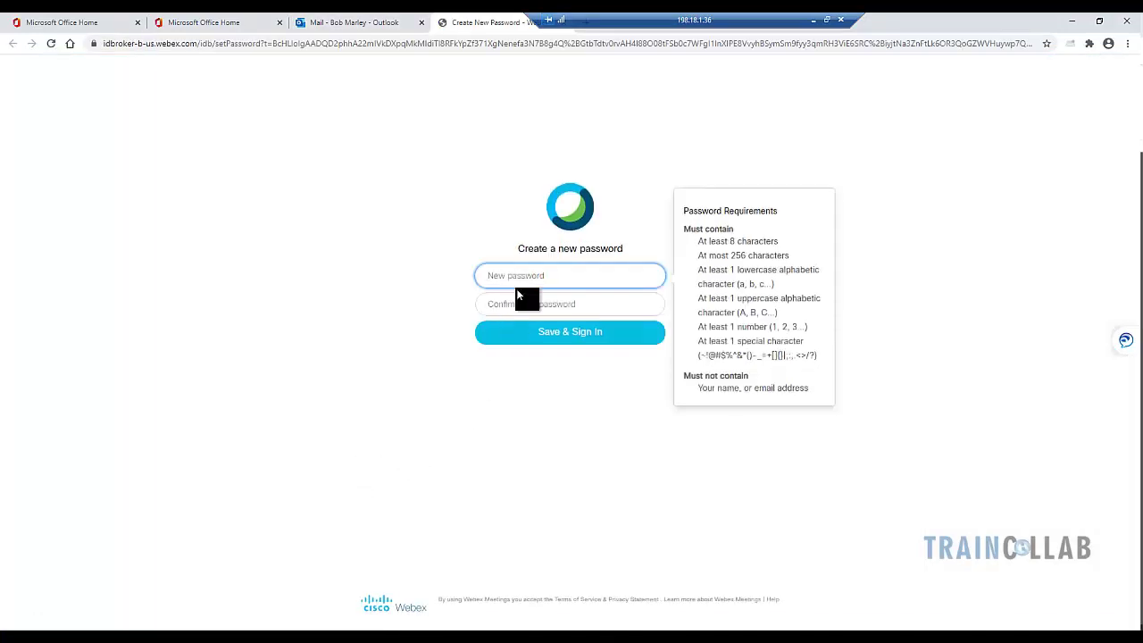
Enter and confirm a new Webex account password, then save and sign in
left_click(524, 277)
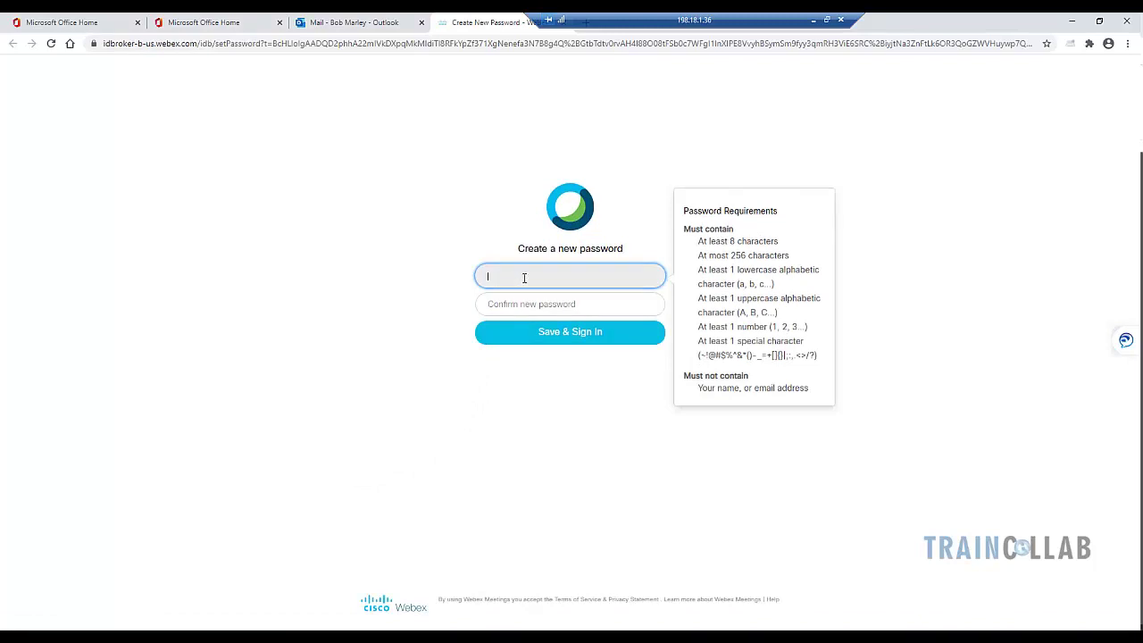
key("Tab")
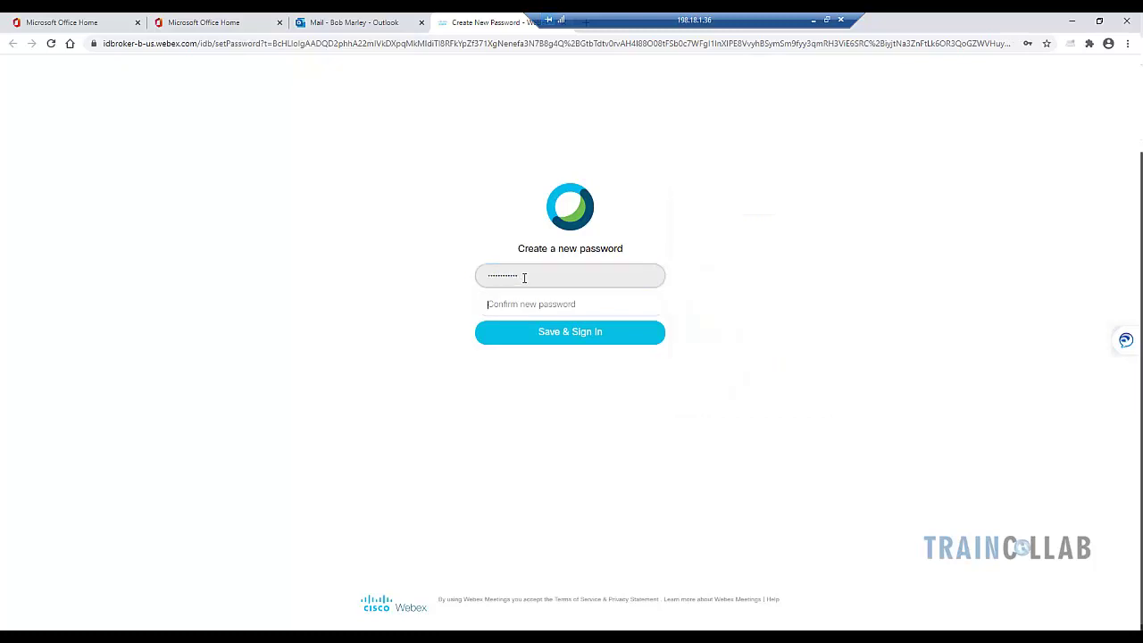
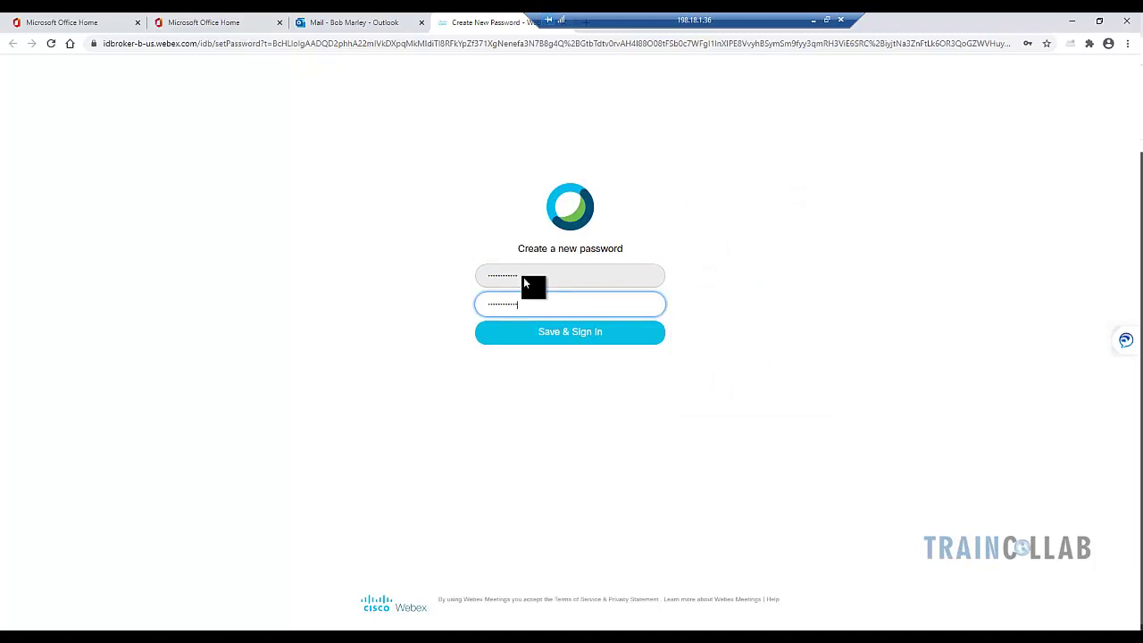
key("Return")
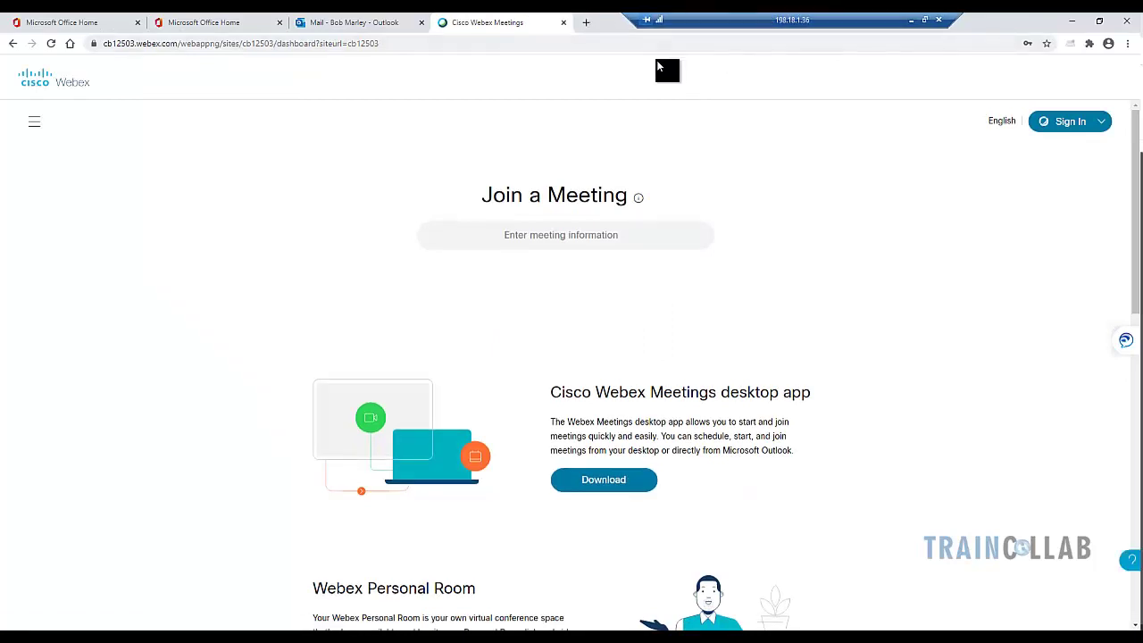
Close the Webex Meetings tab and reopen Control Hub's Users page via Overview
left_click(564, 22)
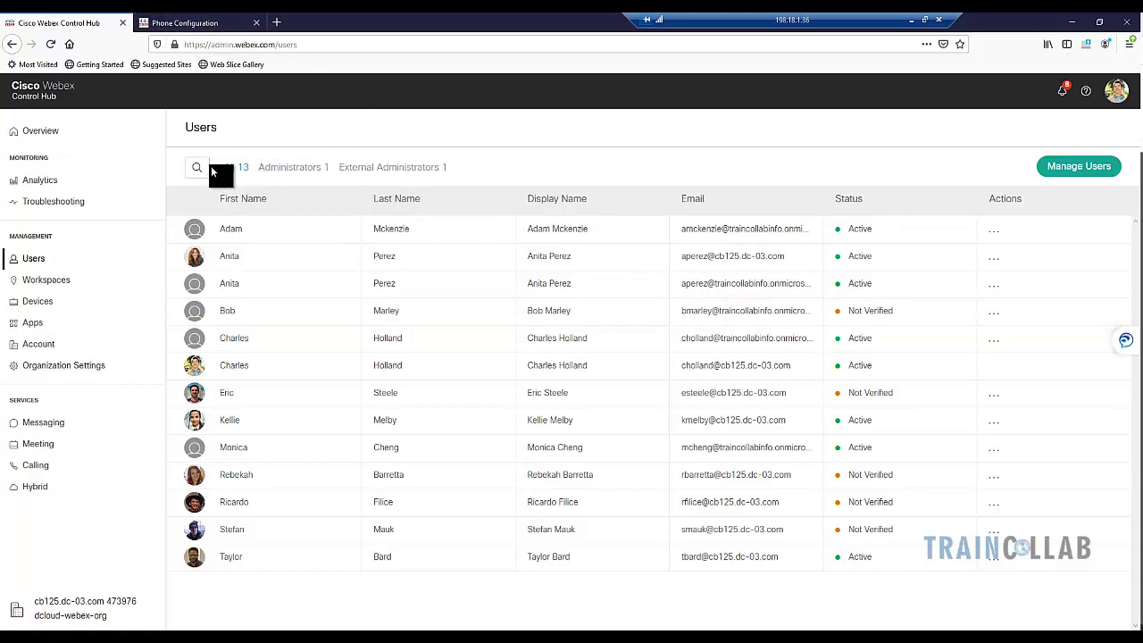
left_click(37, 136)
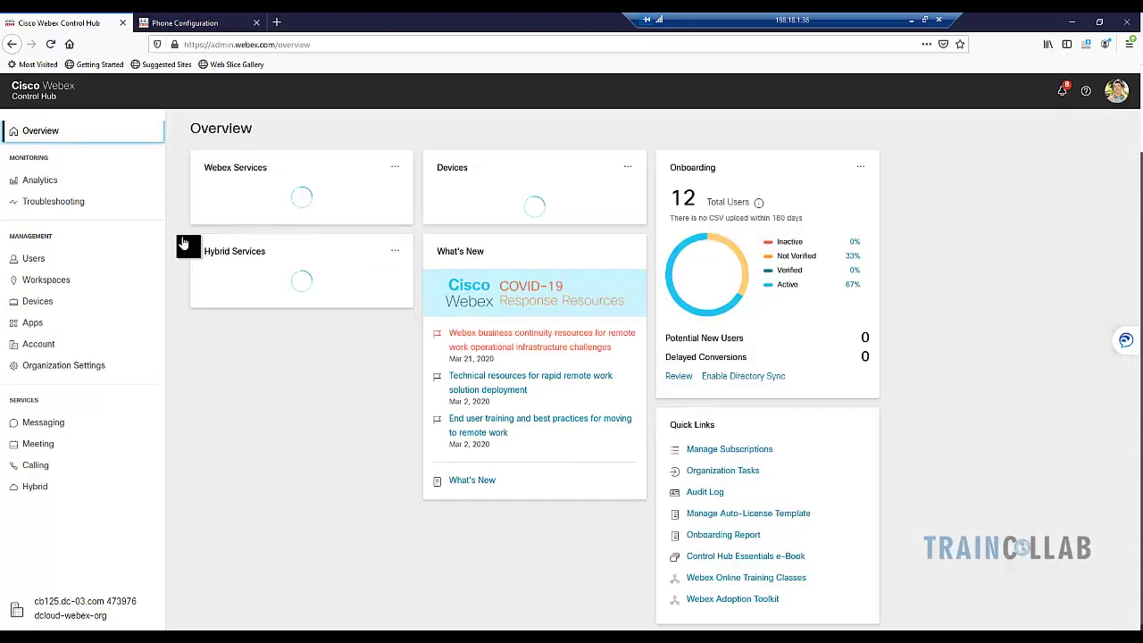
left_click(40, 260)
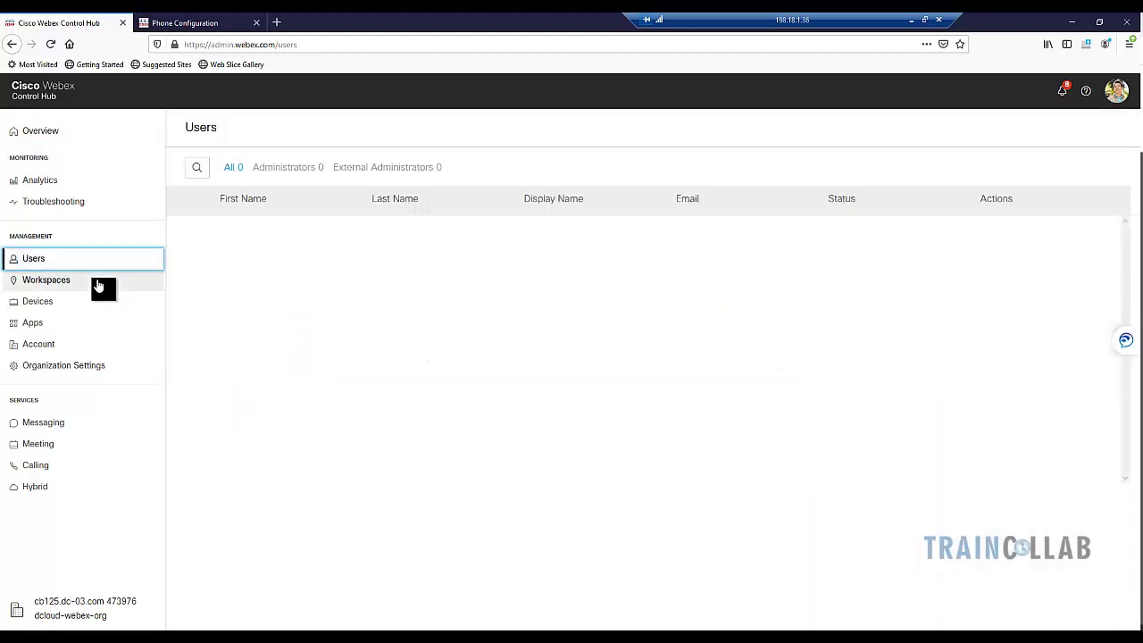